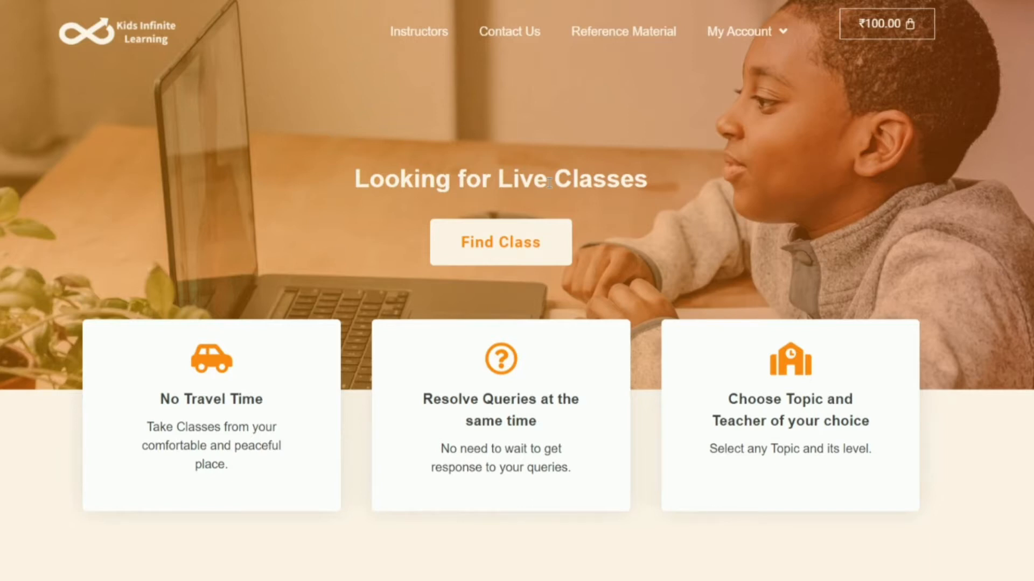
Step: Open the Schedule Class form for the signed-in account
mouse_move(743, 33)
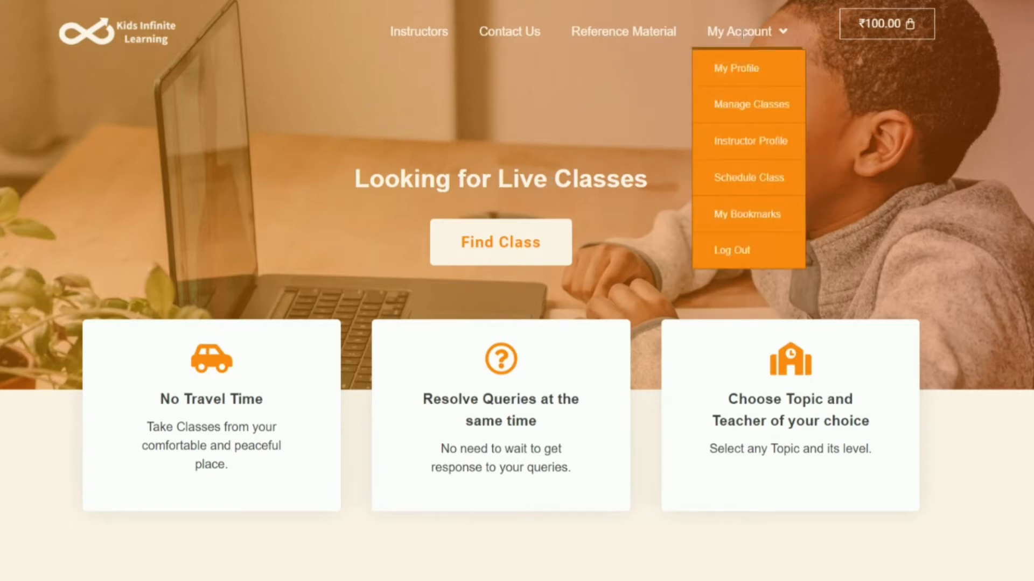
click(754, 185)
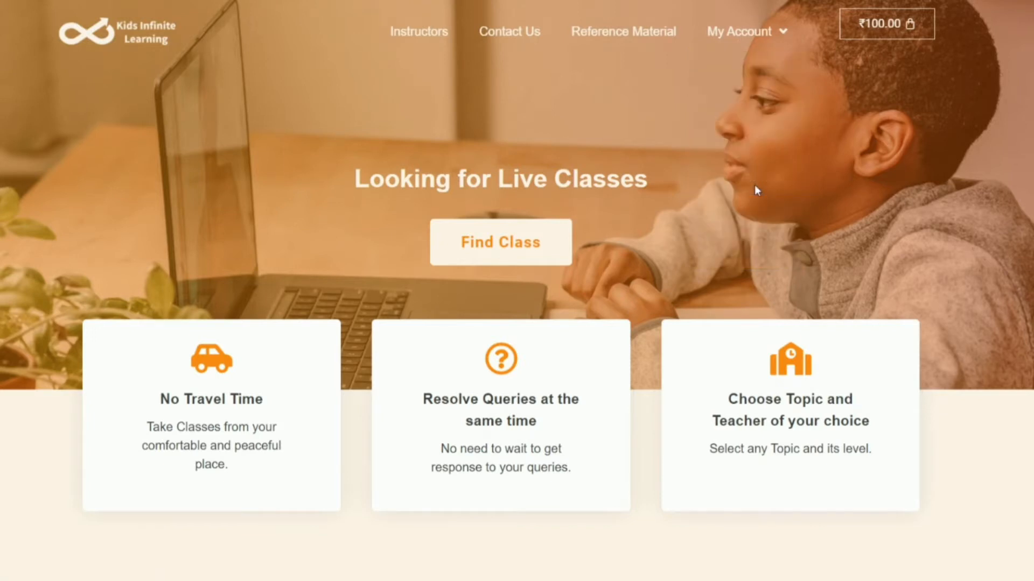
scroll(313, 340, down, 3)
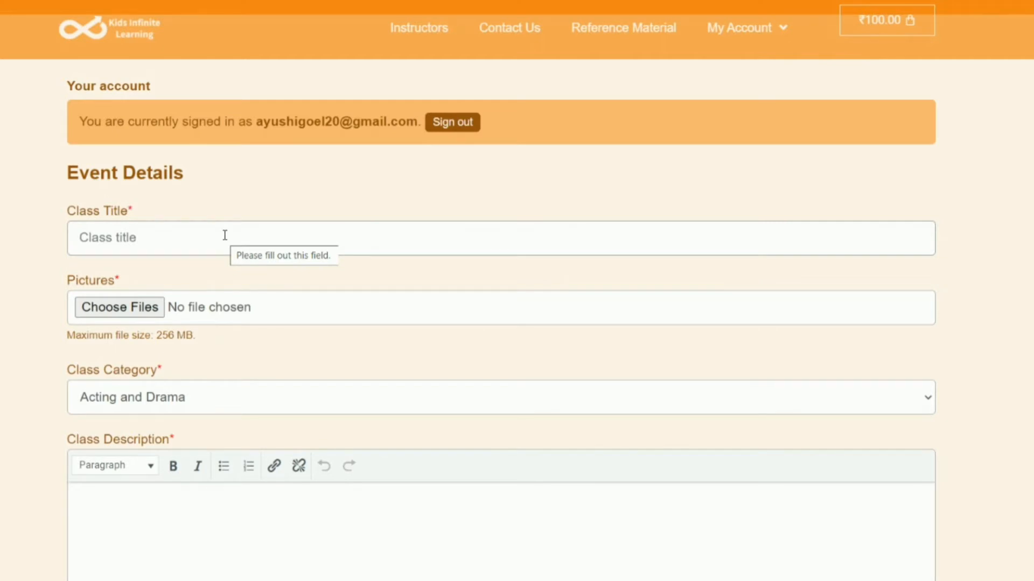
Step: Enter "Let's Learn Vedic Math - 1" as the class title
click(225, 236)
text(Let's Learn )
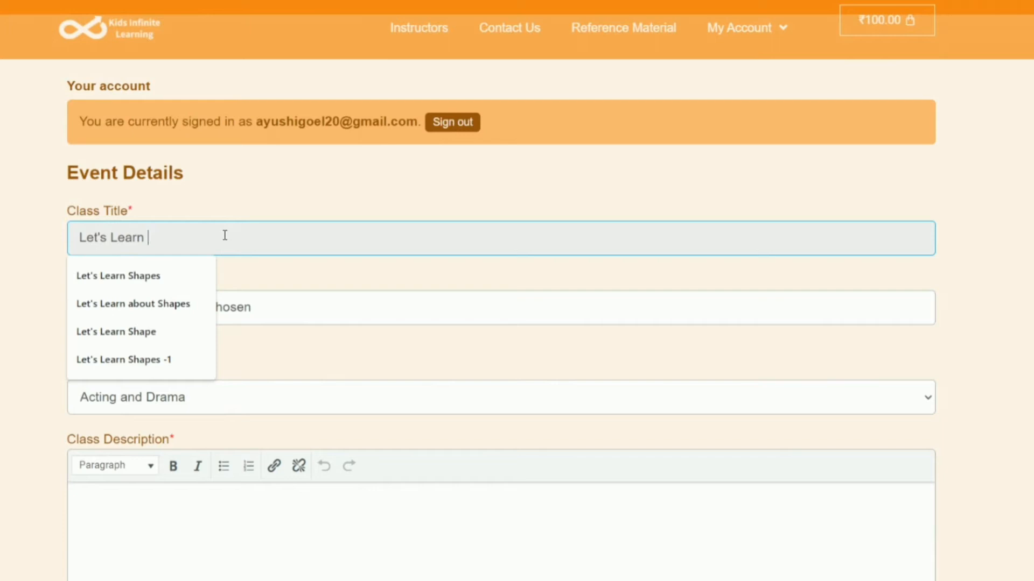
text(Vedic Math - 1)
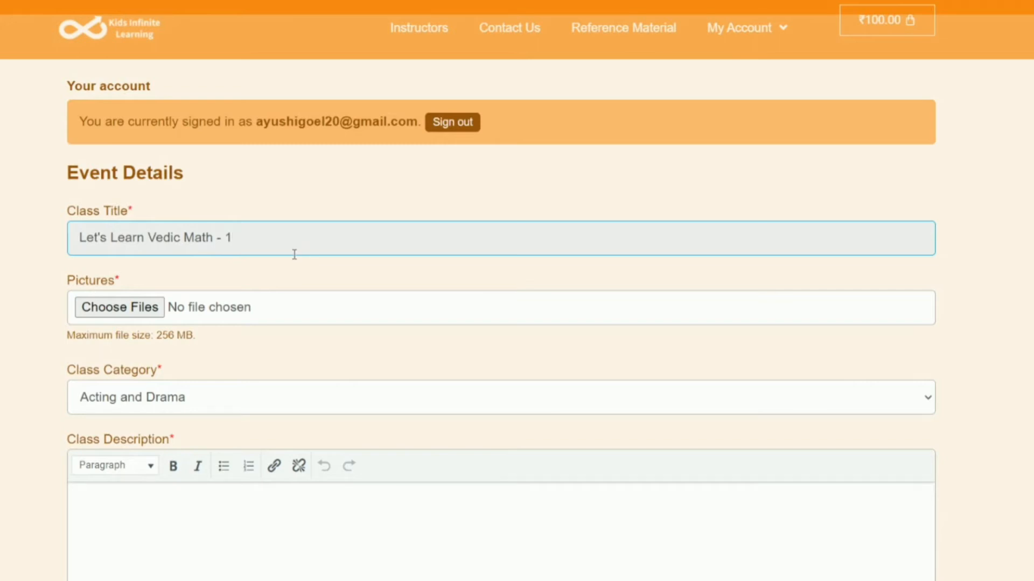
Step: Set the class category to Math Skills
scroll(258, 279, down, 1)
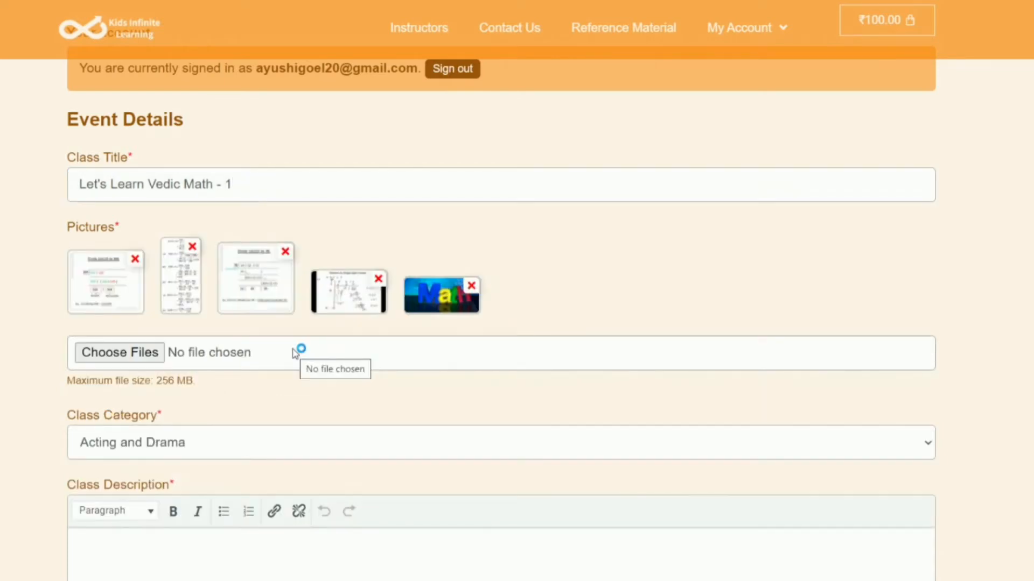
scroll(295, 353, down, 3)
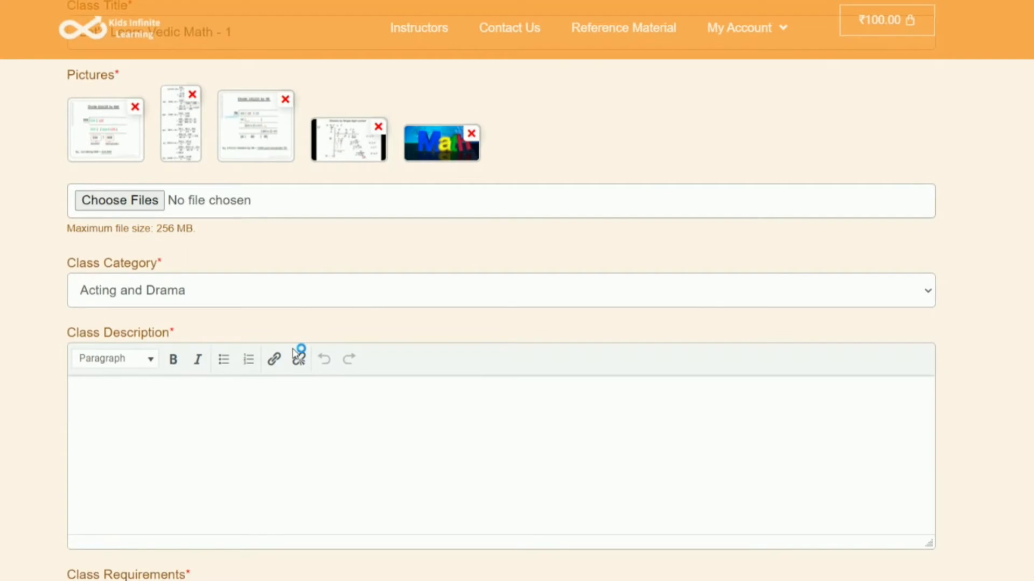
click(195, 287)
scroll(192, 286, down, 1)
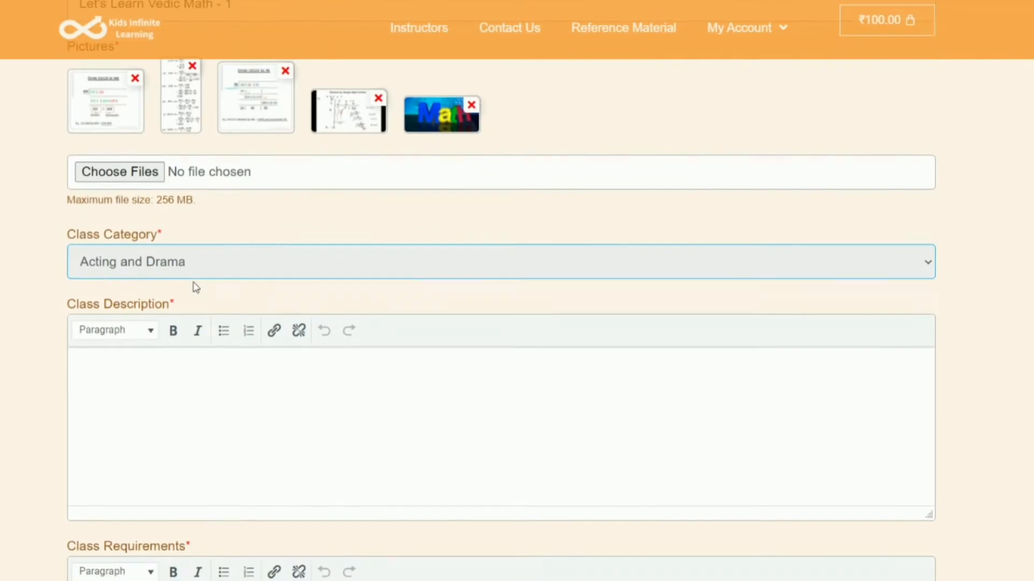
scroll(192, 289, up, 1)
click(194, 286)
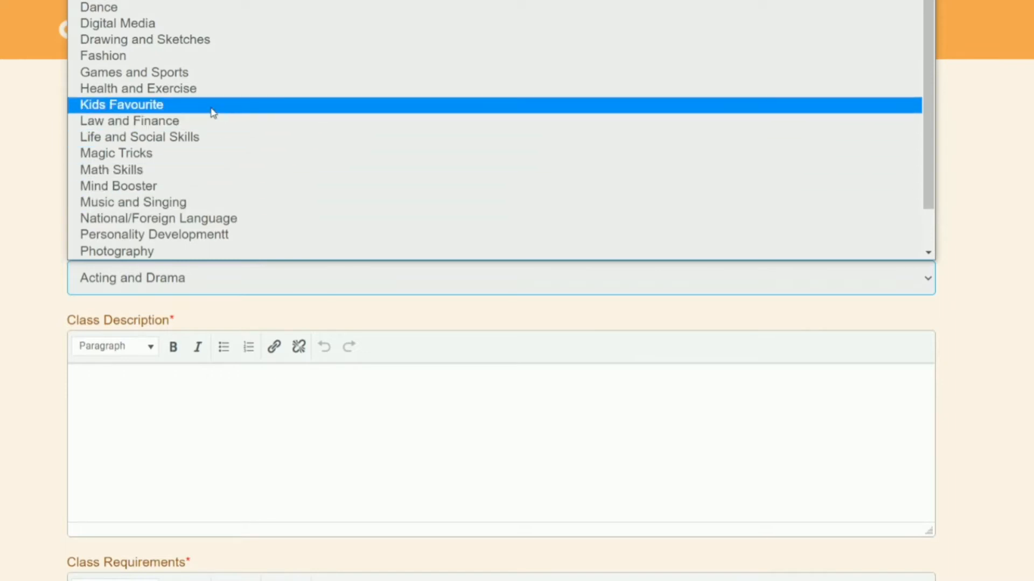
click(210, 170)
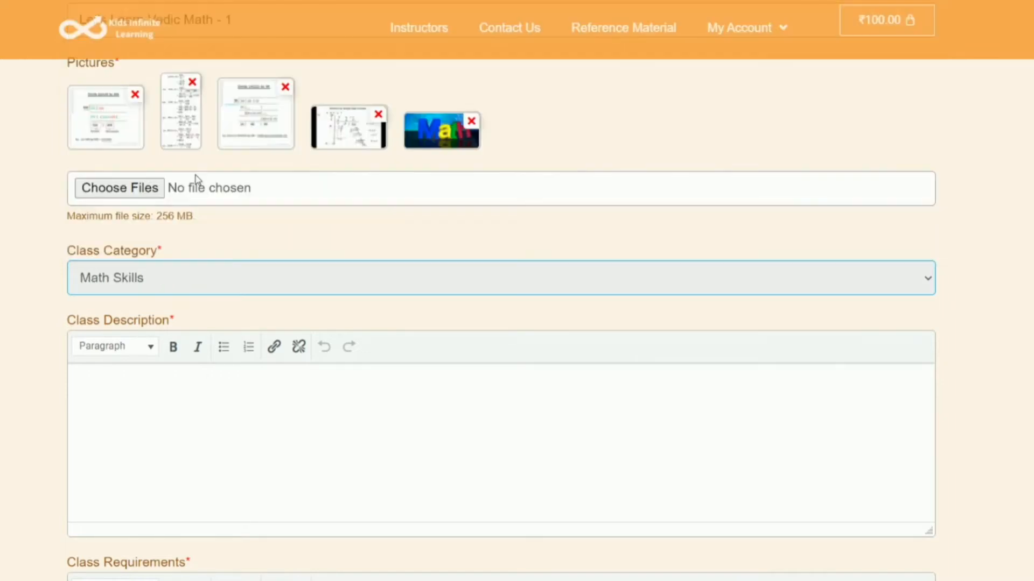
Step: Enter the class description "Students are going to apply division concepts in various type of questions."
scroll(218, 225, down, 2)
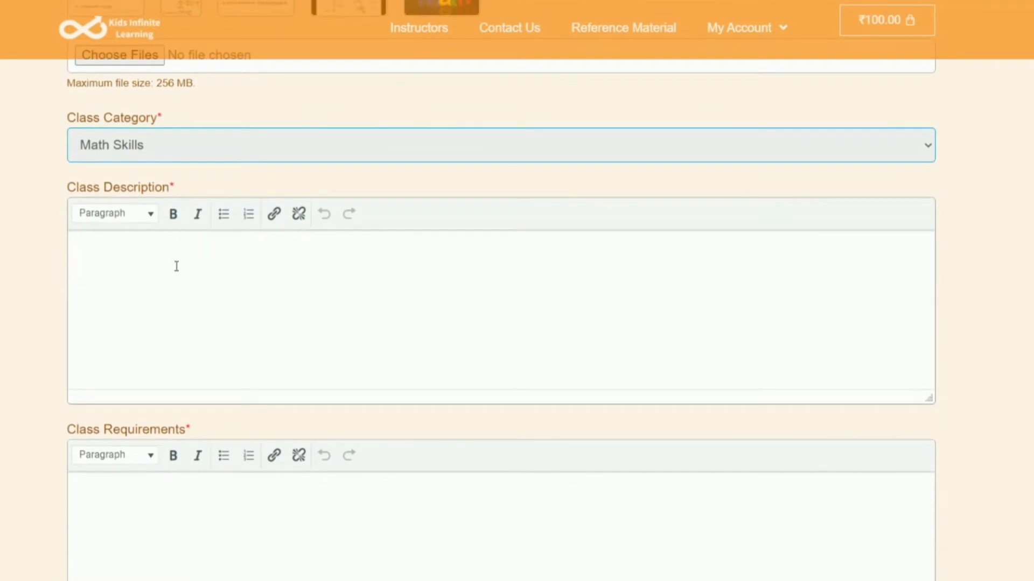
click(176, 267)
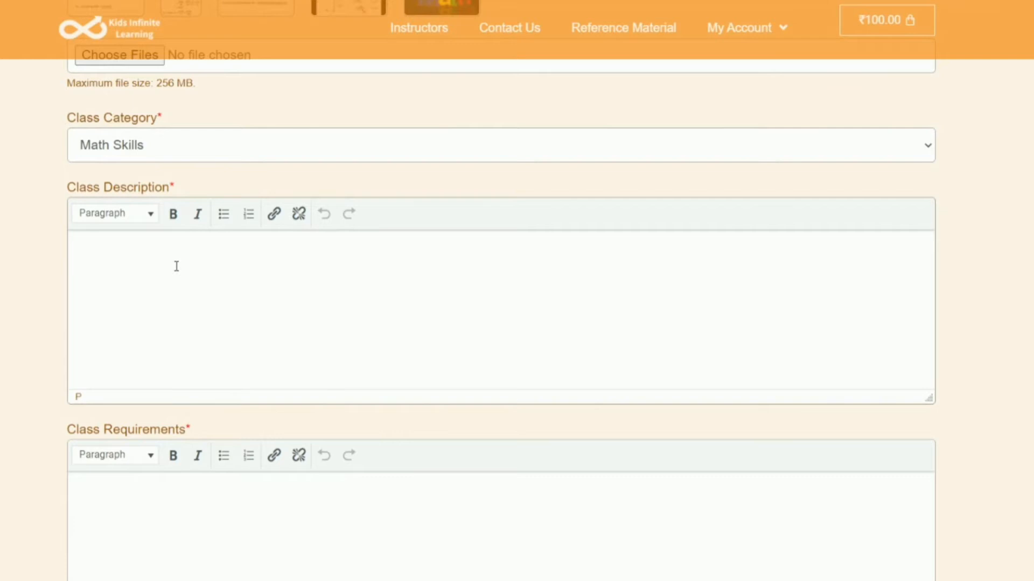
text(Students are going to apply division concept)
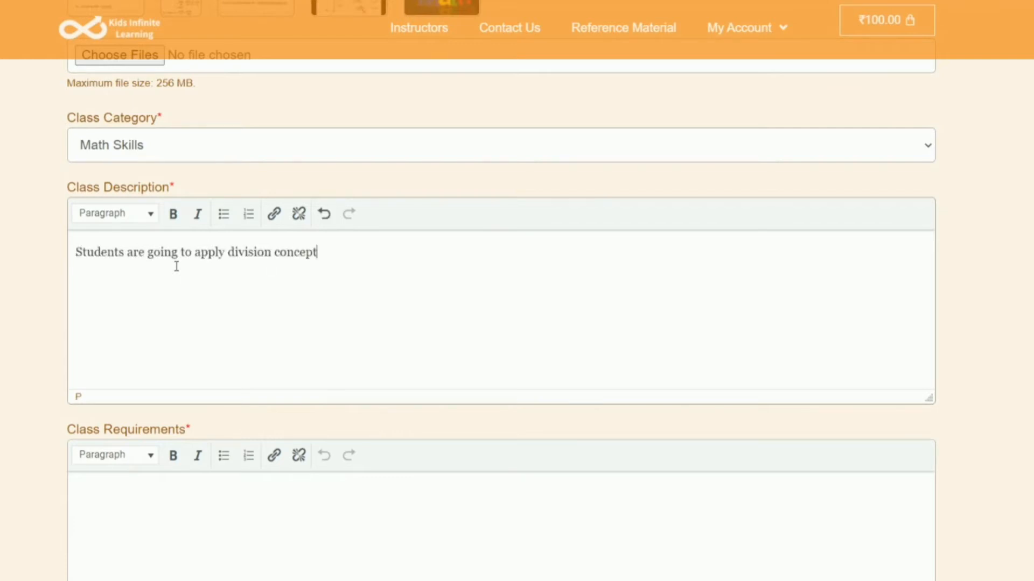
text(s in various type of questions.)
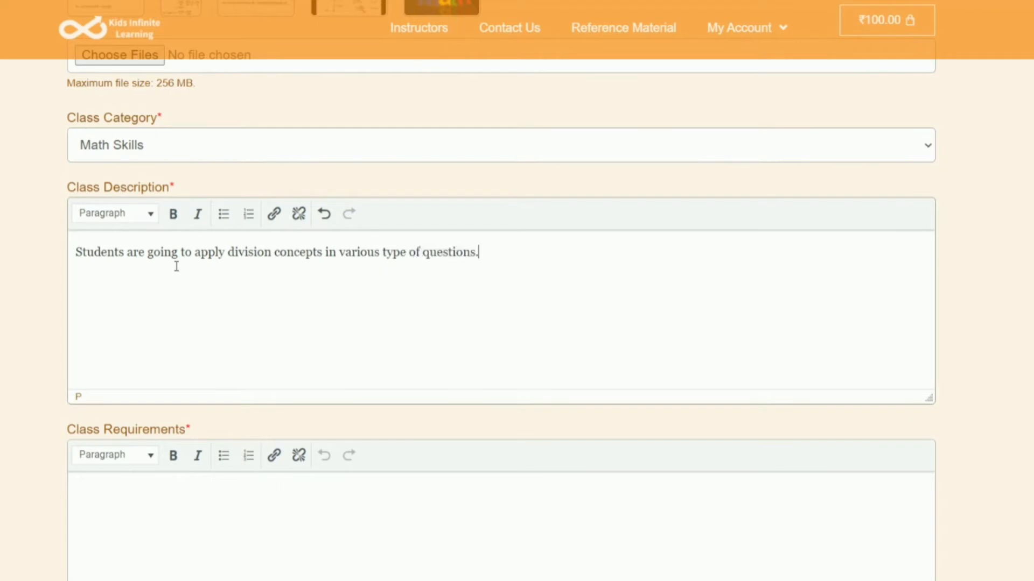
Step: Fill in the class requirements as a numbered list: Neat background, Noise free background, Notebook and pen
scroll(186, 293, down, 3)
click(194, 321)
scroll(195, 322, down, 3)
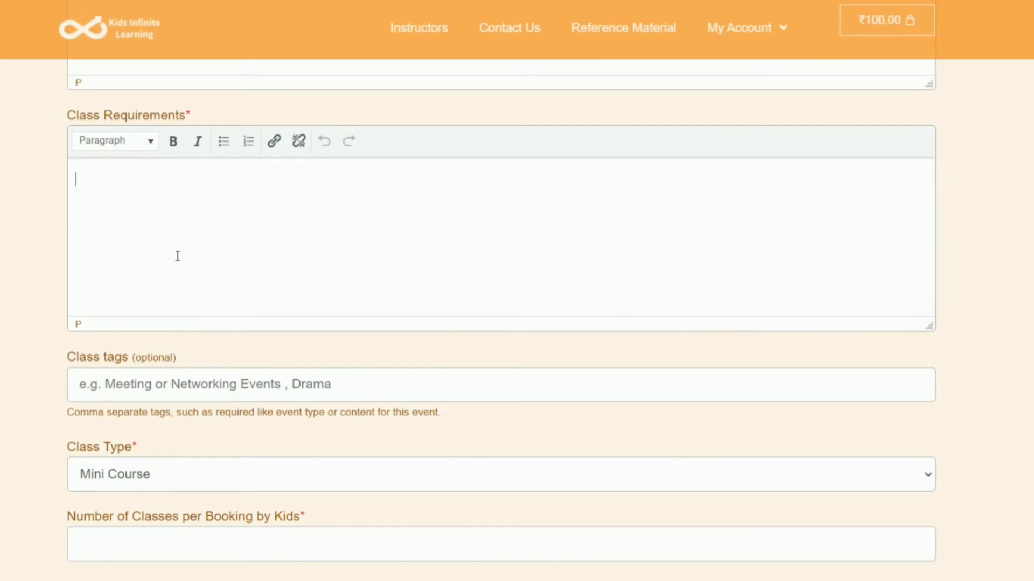
text(1.)
key(BackSpace)
click(251, 144)
text(Neat background)
key(Return)
text(Noi)
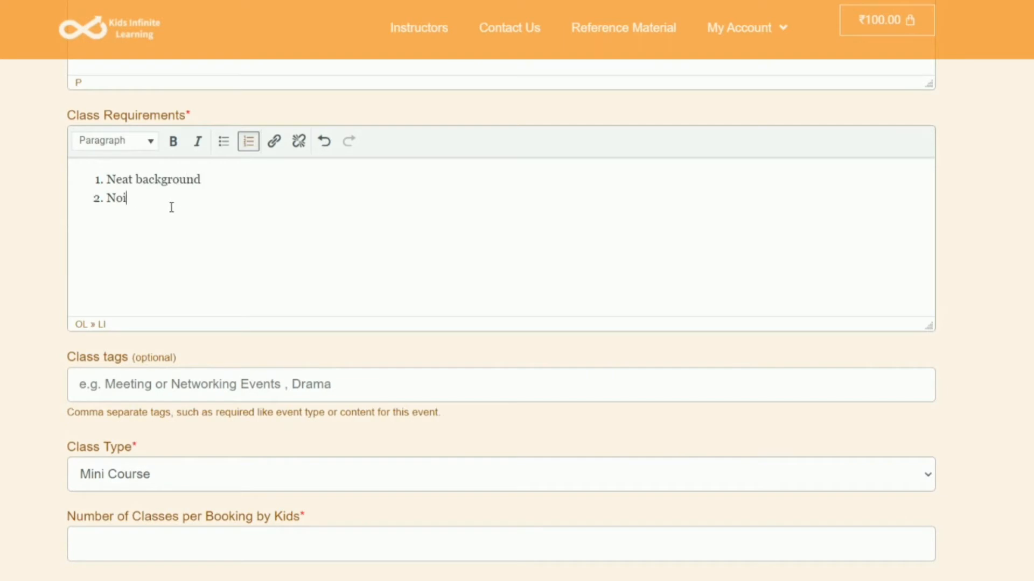
text(se free background)
key(Return)
text(Notebook and pen)
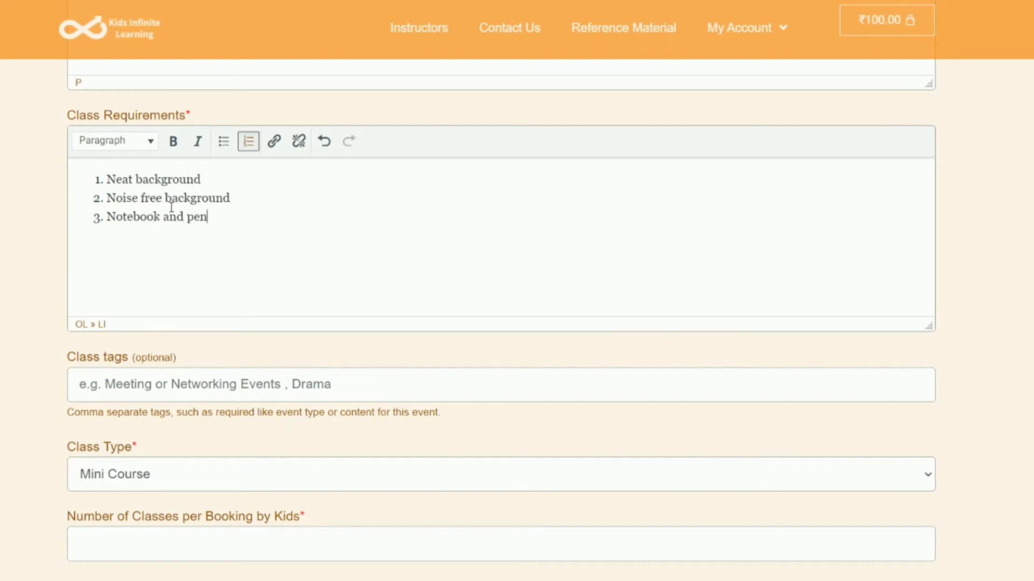
Step: Add the class tags "vedic math, math, division"
scroll(265, 265, down, 4)
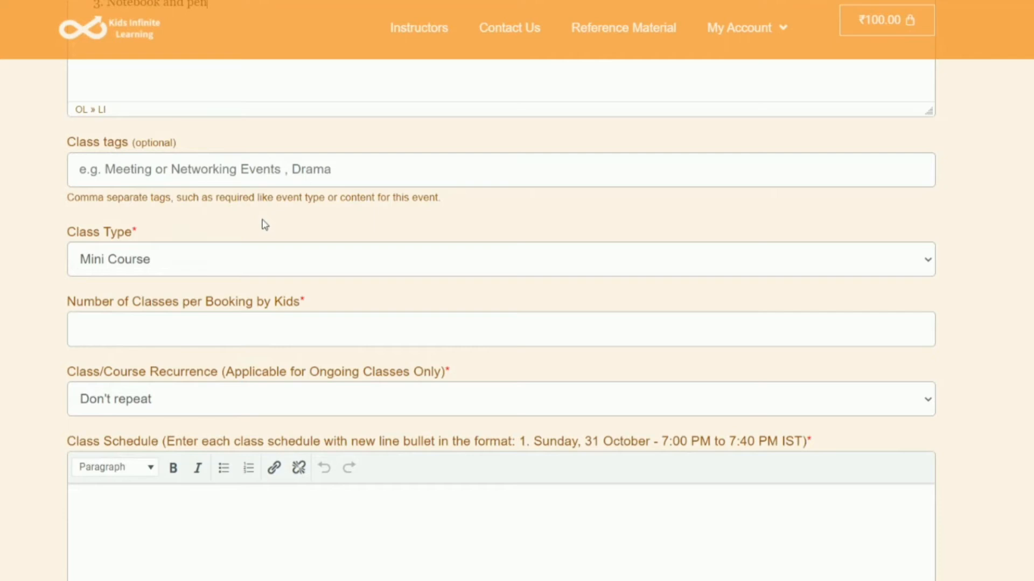
click(205, 168)
text(ve)
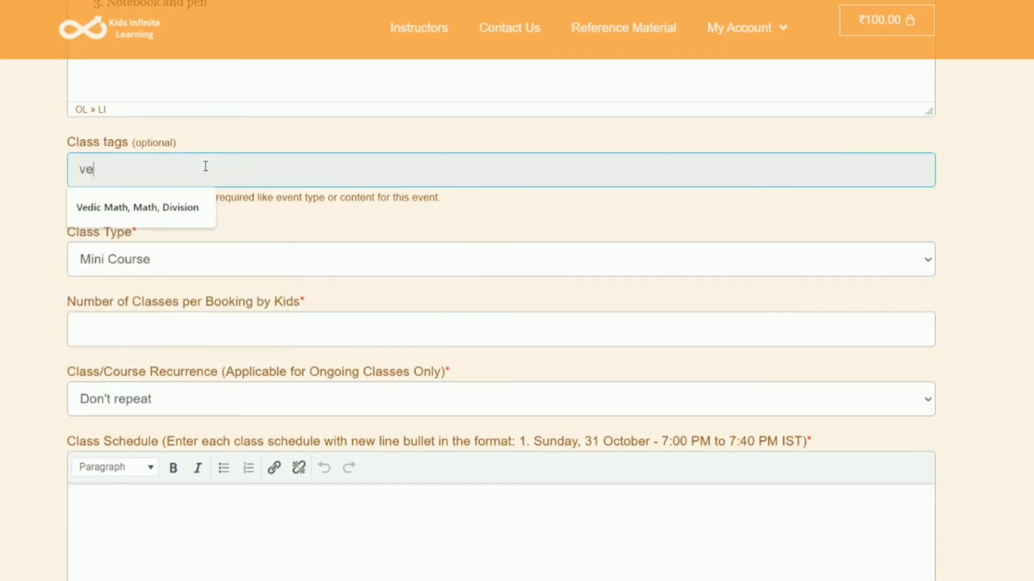
text(dic math, math, division)
click(279, 215)
Step: Choose Mini Course as the class type and set the number of classes per booking to 2
scroll(313, 233, down, 1)
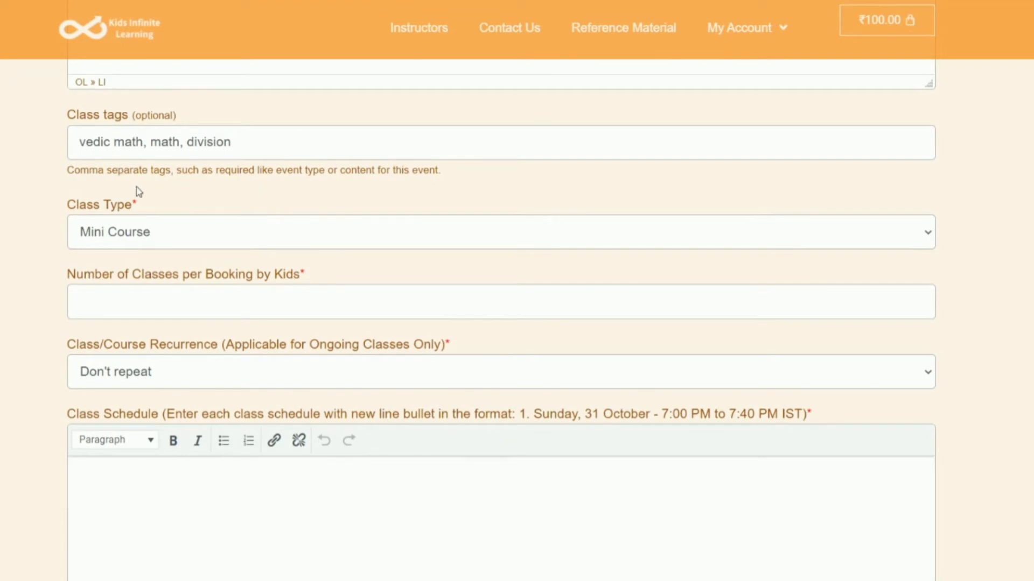
click(158, 234)
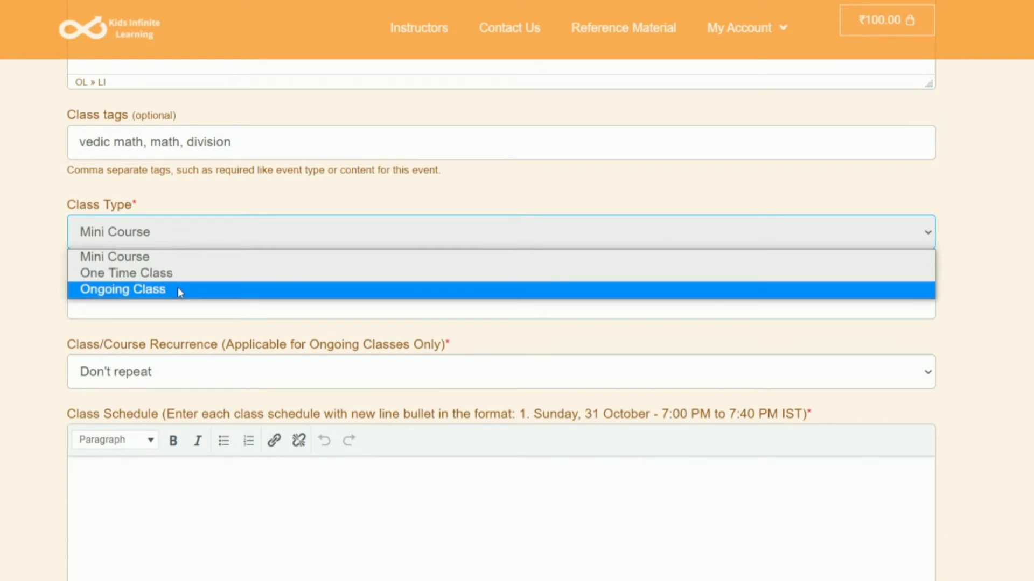
click(171, 263)
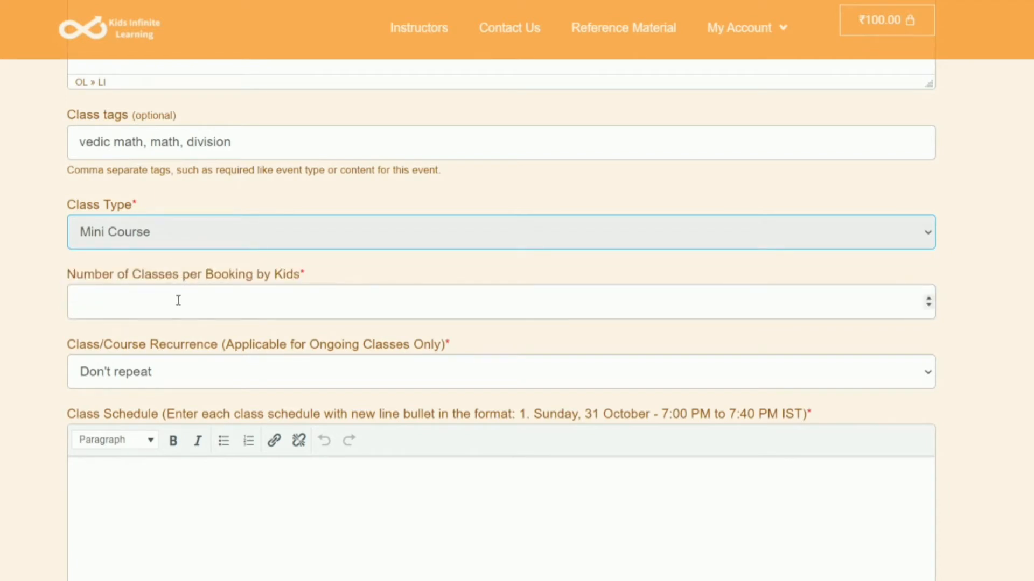
click(178, 300)
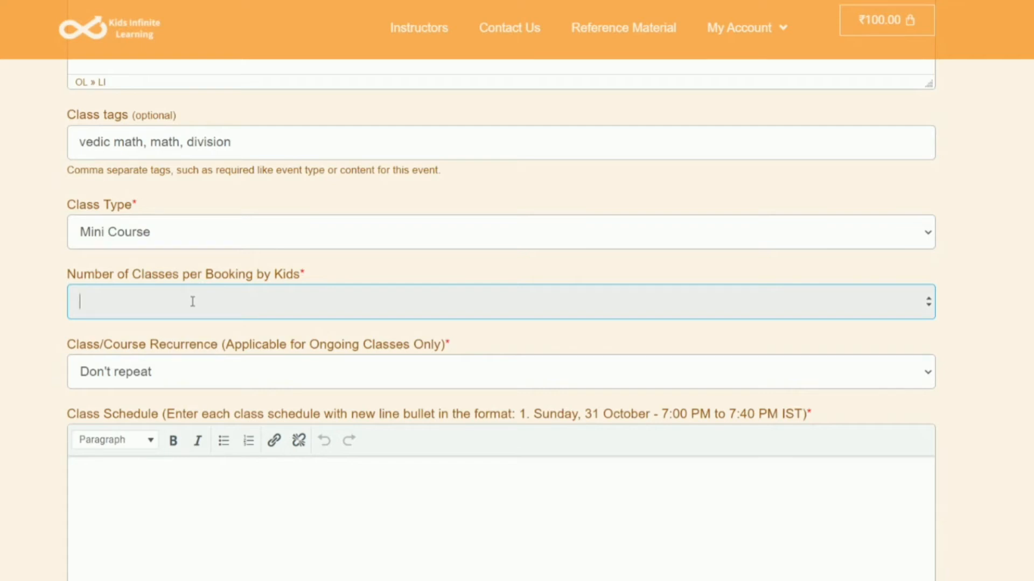
text(2)
Step: Set the class recurrence to Don't repeat
scroll(252, 348, down, 2)
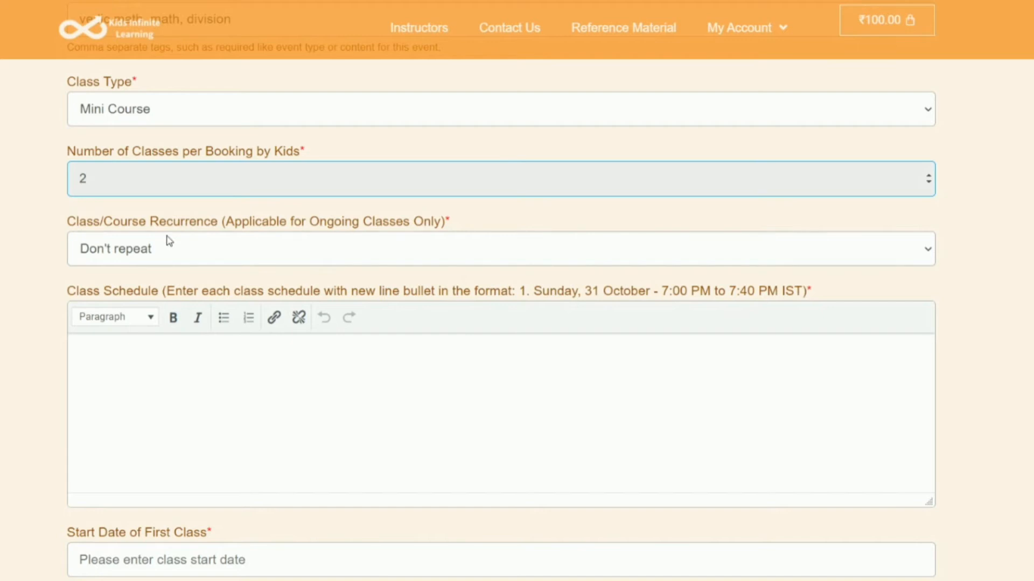
click(160, 253)
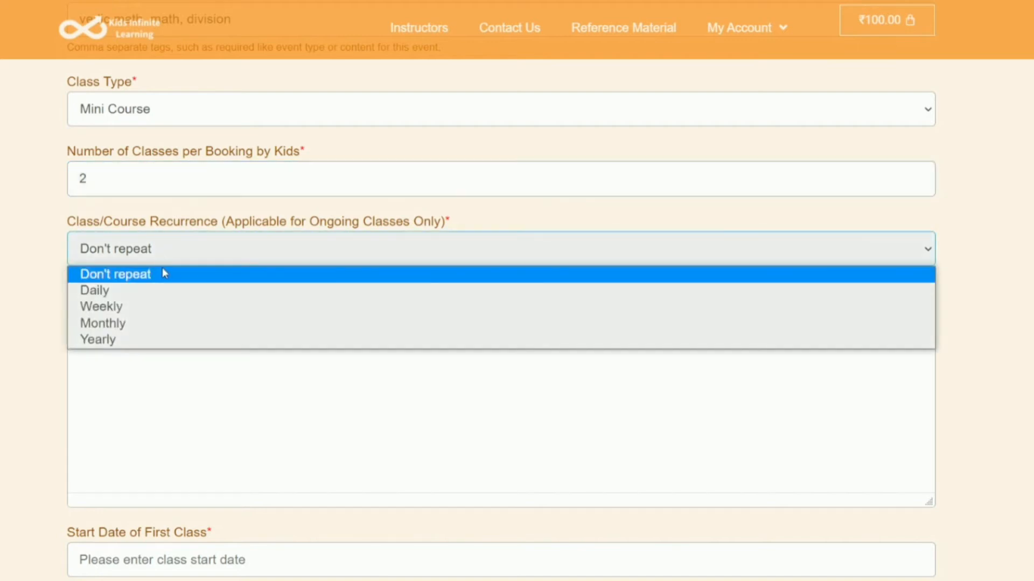
click(164, 273)
Step: Copy the sample "Sunday, 31 October - 7:00 PM to 7:40 PM IST" into the class schedule as a numbered list item
scroll(170, 273, down, 2)
click(149, 254)
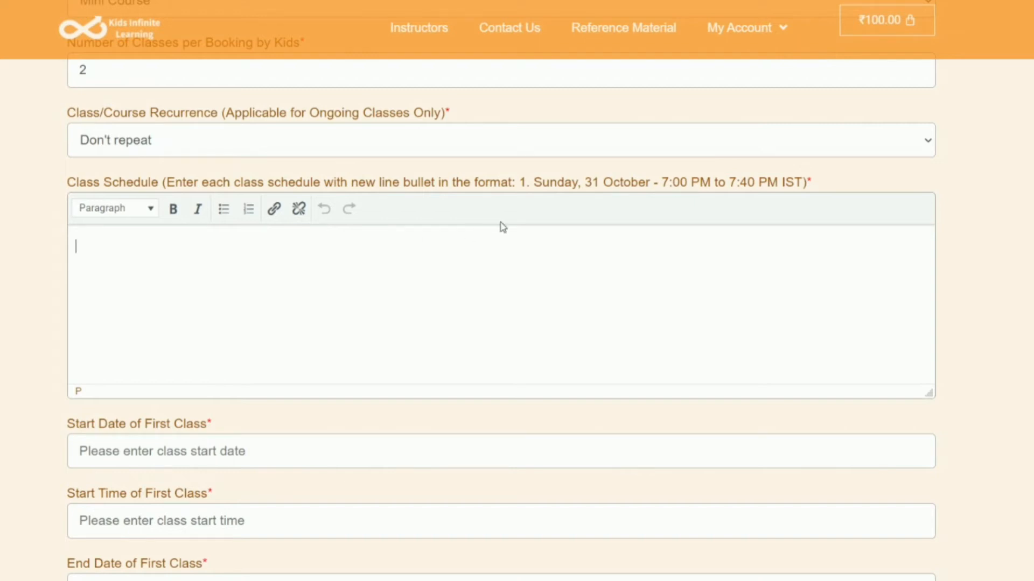
drag(520, 183, 801, 192)
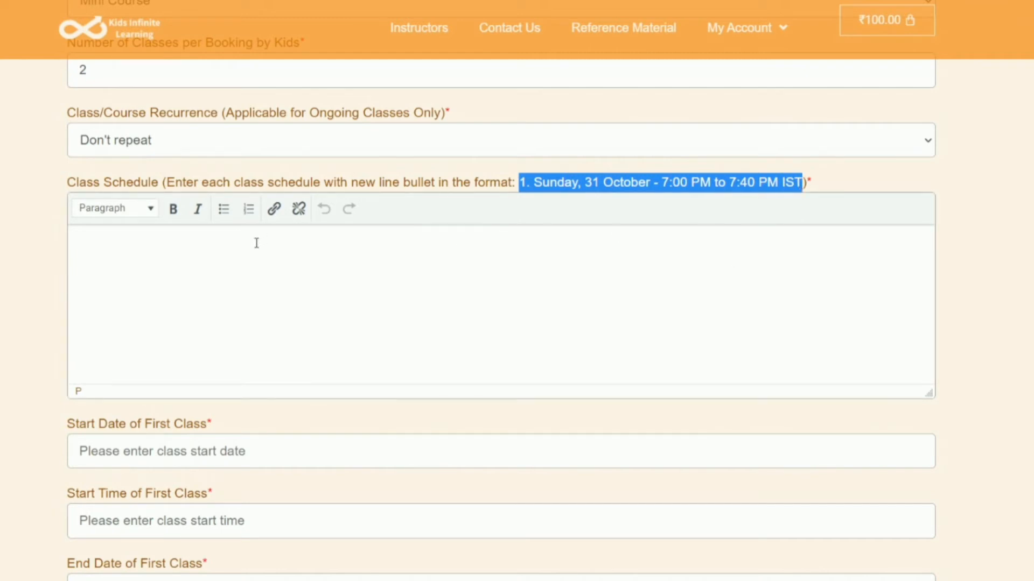
click(525, 200)
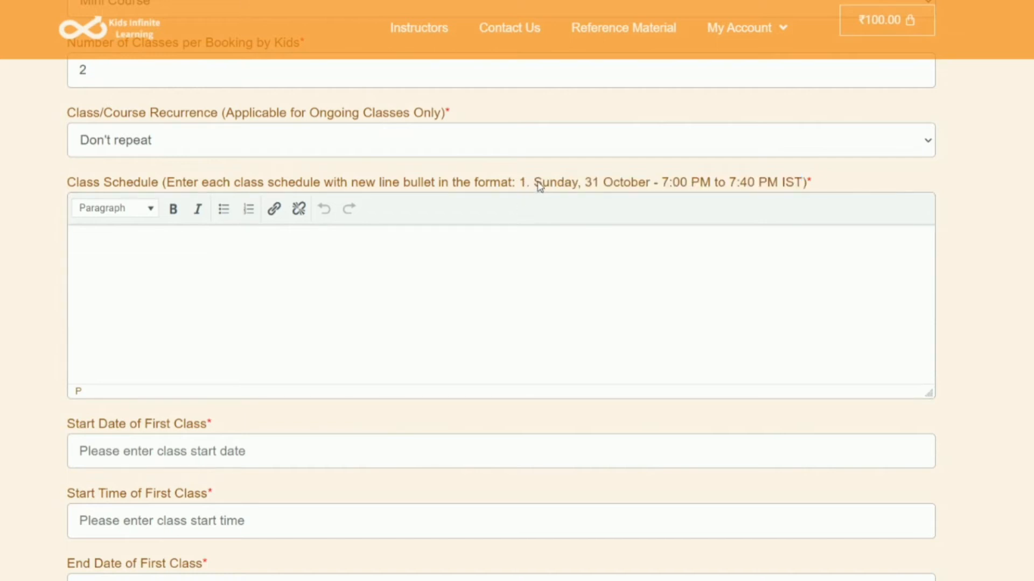
drag(536, 184, 802, 183)
key(ctrl+c)
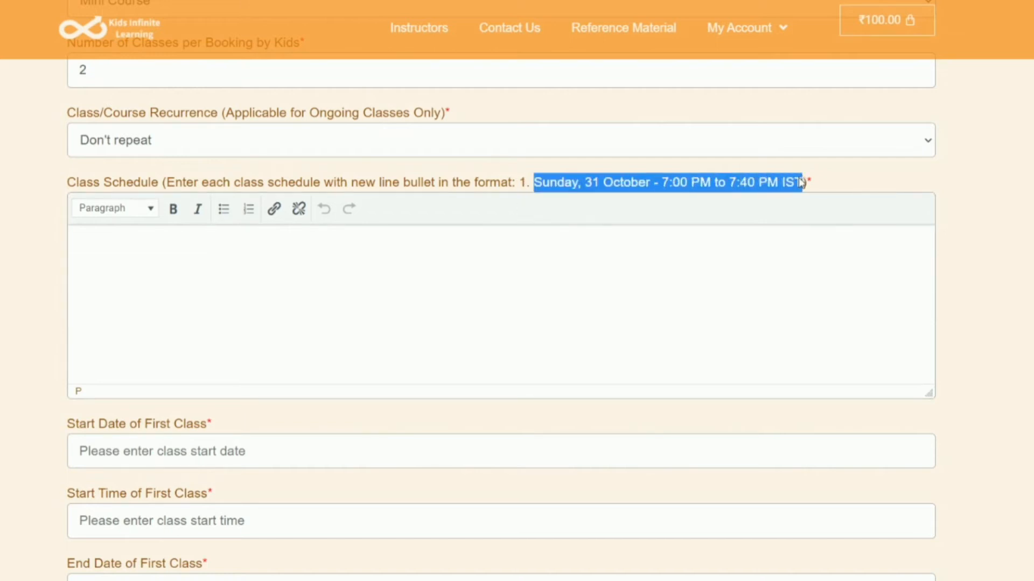
click(247, 220)
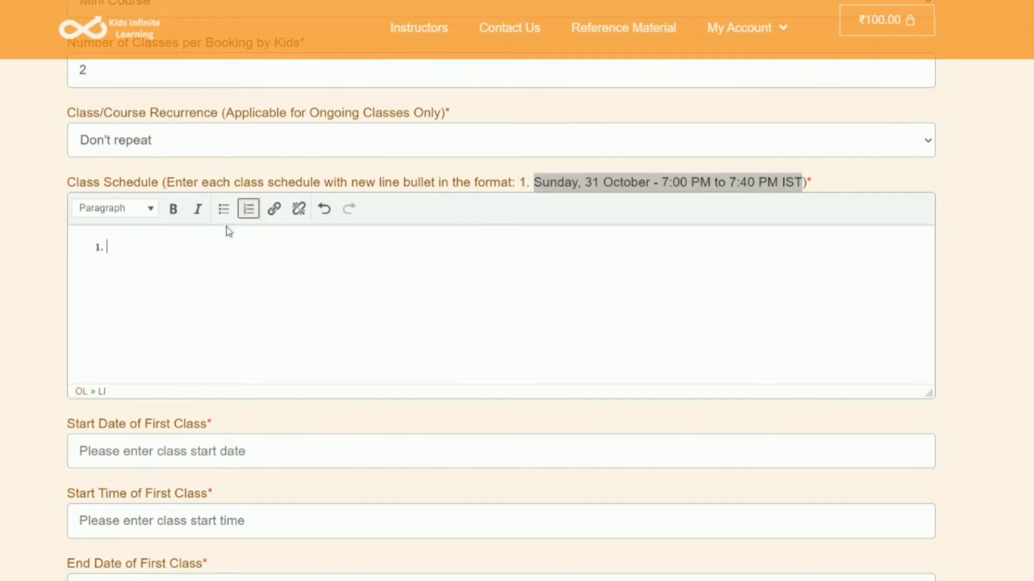
key(ctrl+v)
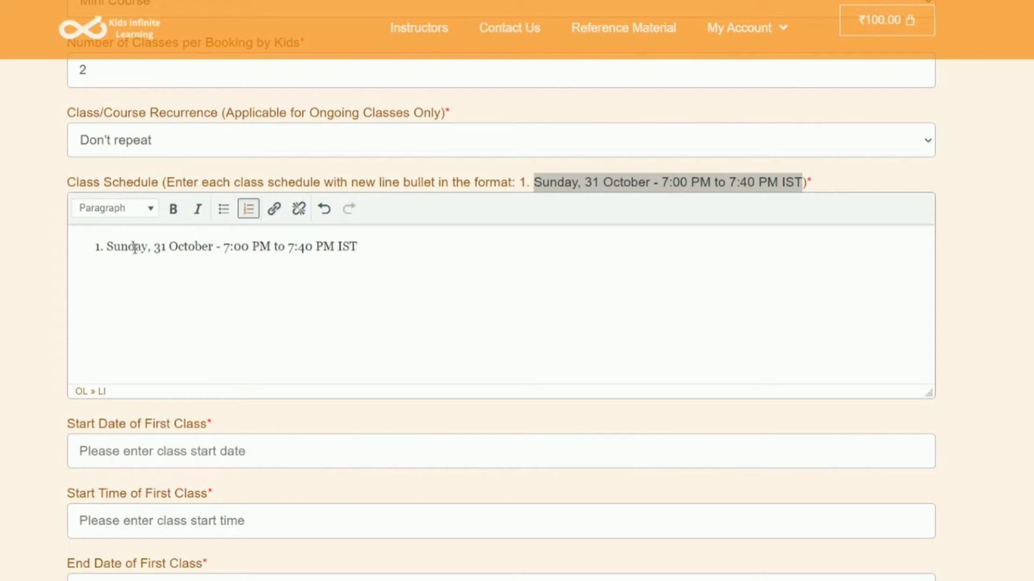
Step: Check the calendar and change the first schedule entry's date to Monday, 15 November
key(super+alt+d)
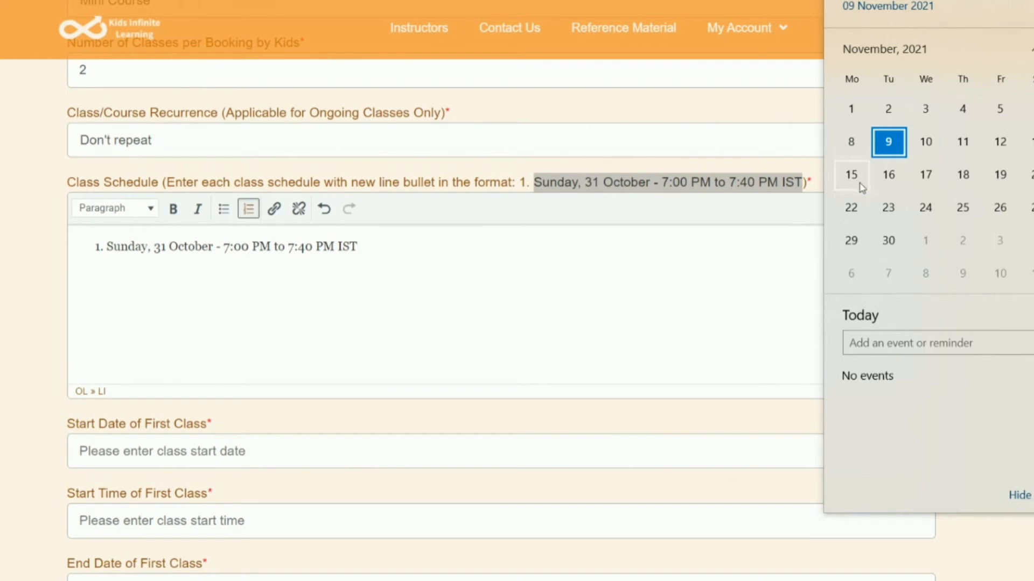
click(176, 246)
double_click(122, 246)
text(Monday)
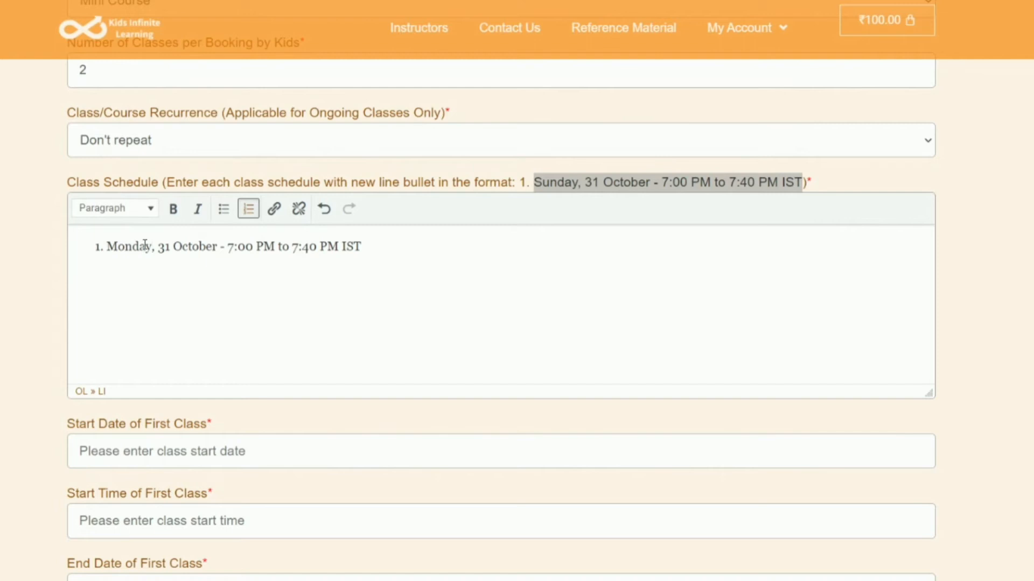
double_click(192, 247)
text(november)
double_click(164, 248)
text(15)
Step: Set the first schedule entry's time to 1:00 PM to 1:30 PM
double_click(242, 248)
text(1)
drag(304, 247, 327, 249)
key(BackSpace)
text(1:30)
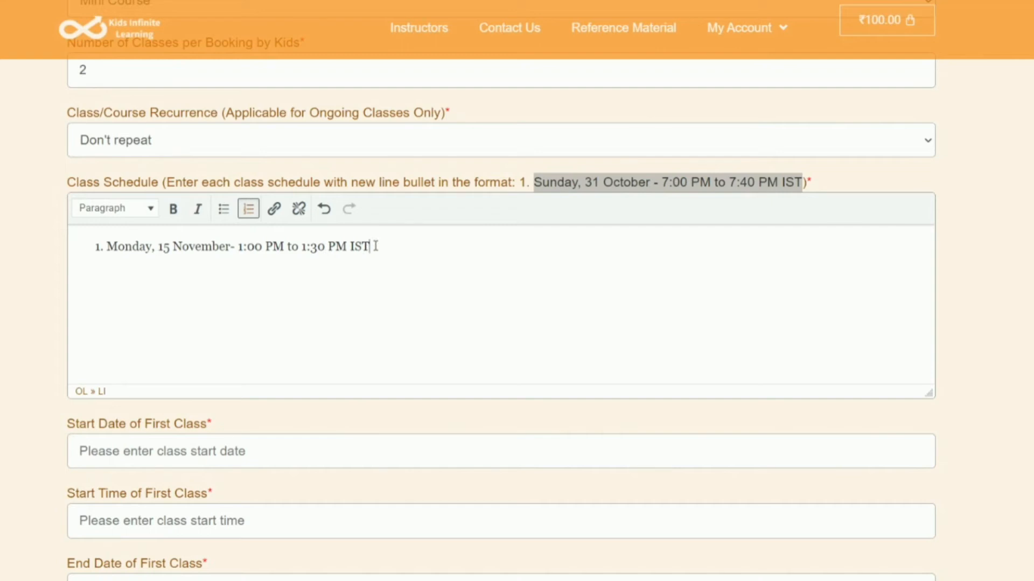
Step: Add a second schedule entry from the copied sample and change its date to Wednesday, 17 November
key(Return)
key(ctrl+v)
double_click(138, 266)
text(Wednesday)
double_click(190, 266)
key(BackSpace)
text(17)
double_click(204, 267)
text(November)
Step: Set the second schedule entry's time to 1:00 PM to 1:30 PM
double_click(262, 267)
text(1)
click(339, 267)
key(BackSpace)
text(3)
key(Left)
key(Left)
key(BackSpace)
text(1)
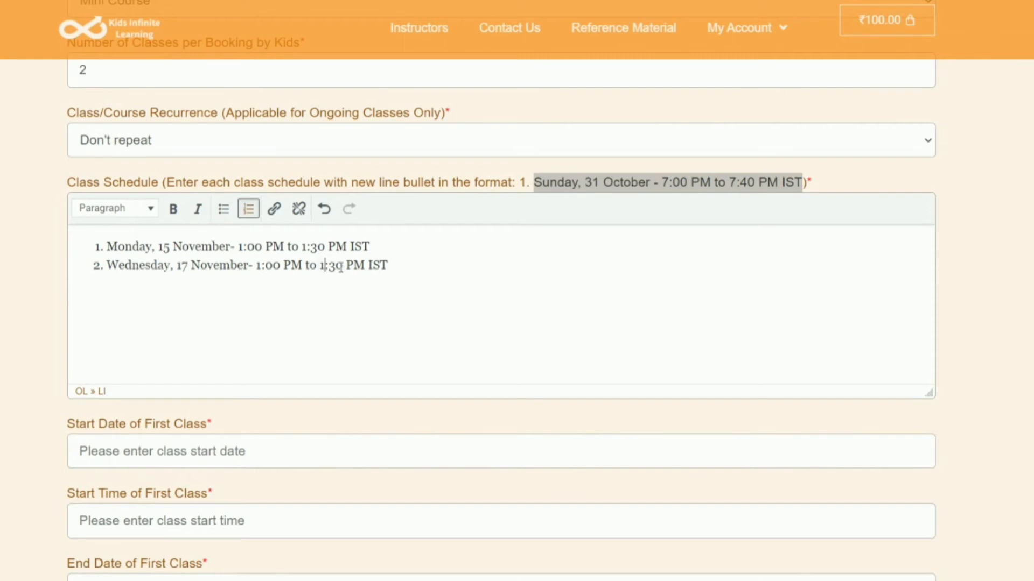
Step: Review the class schedule entries and set the start date of the first class to 15-11-2021
scroll(341, 267, down, 1)
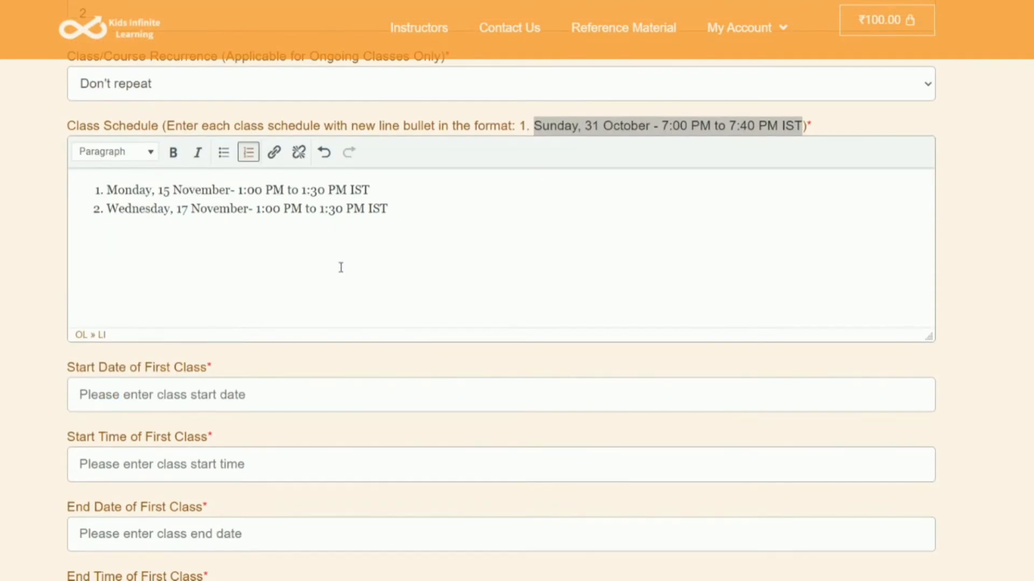
scroll(341, 268, down, 3)
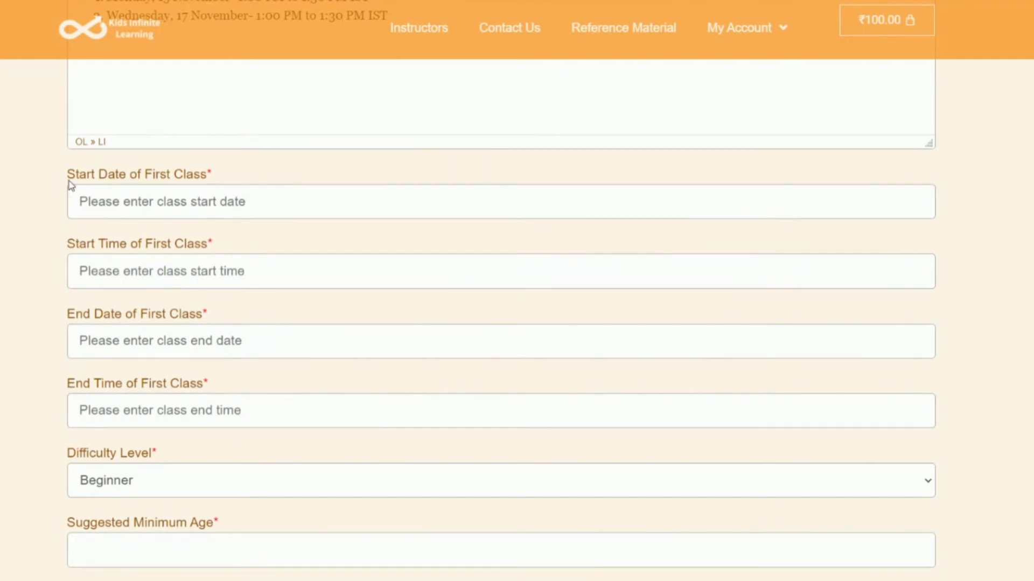
scroll(70, 186, up, 3)
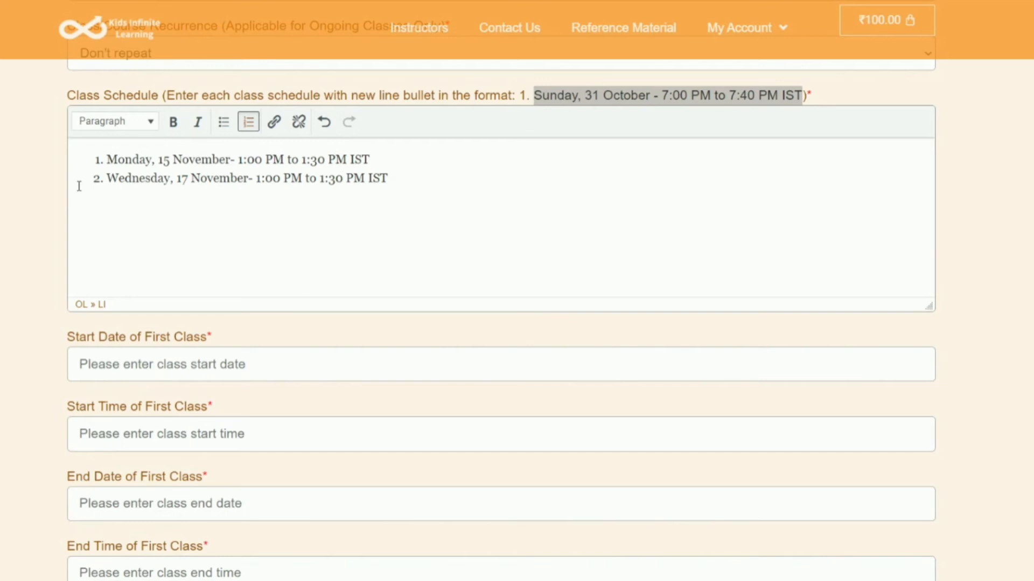
scroll(79, 185, down, 3)
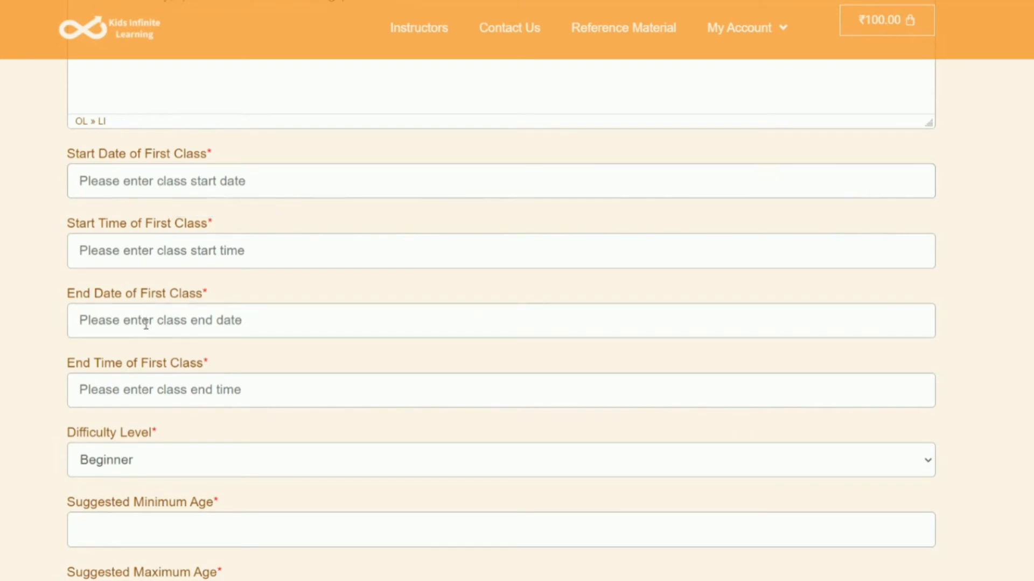
click(159, 181)
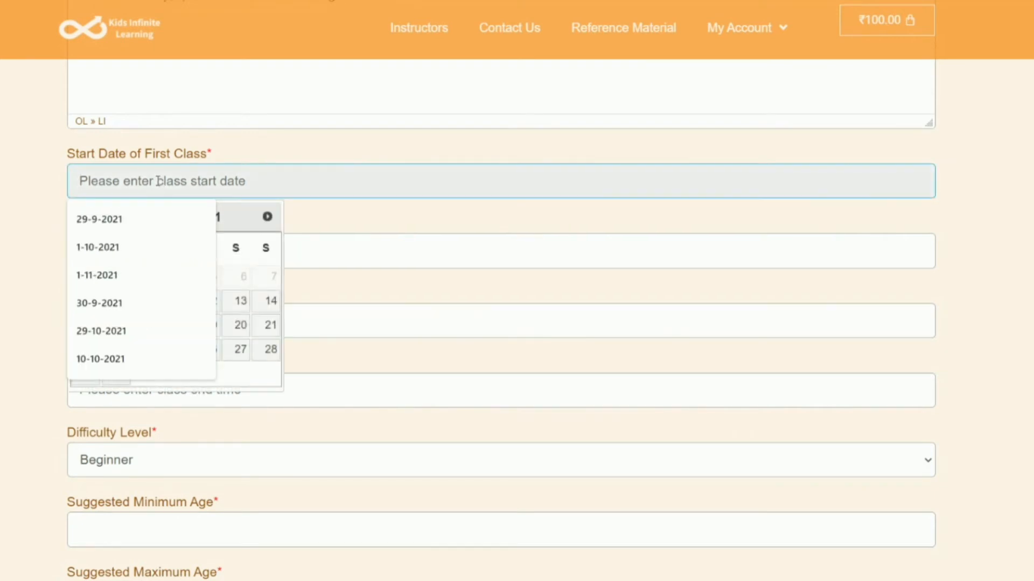
click(237, 203)
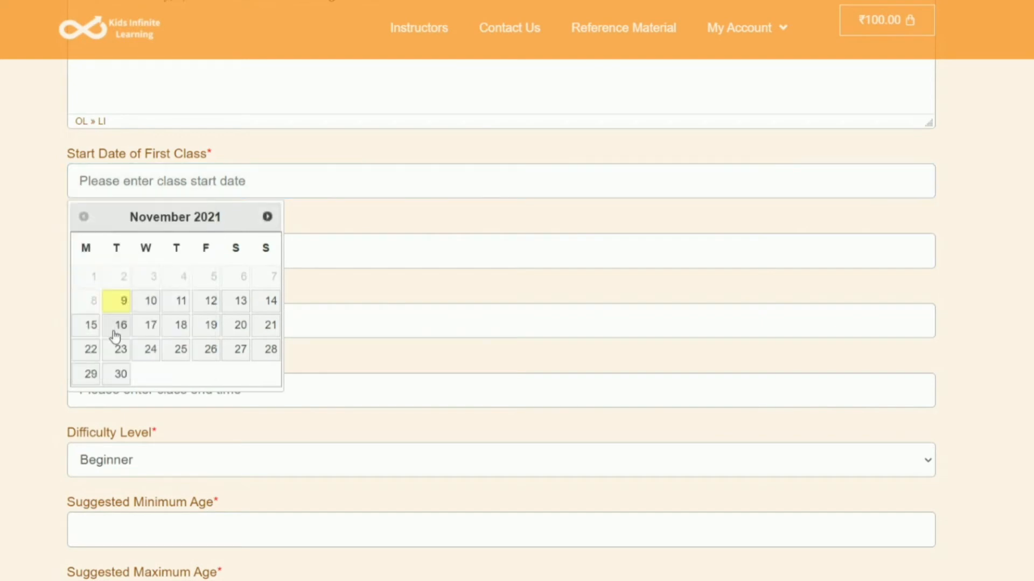
click(89, 327)
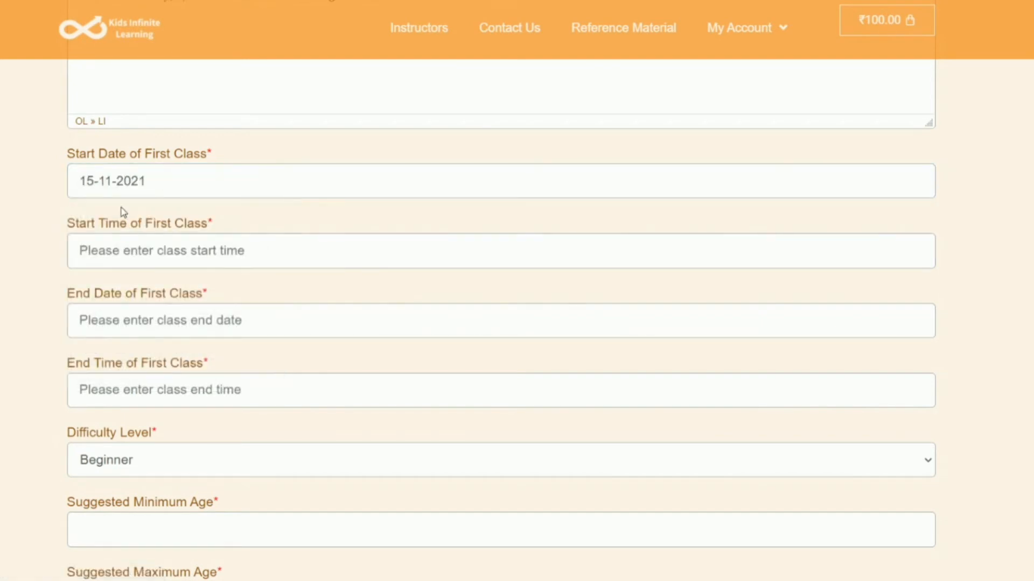
Step: Set the end date of the first class to 15-11-2021
click(141, 184)
click(37, 247)
click(135, 390)
click(161, 322)
click(90, 465)
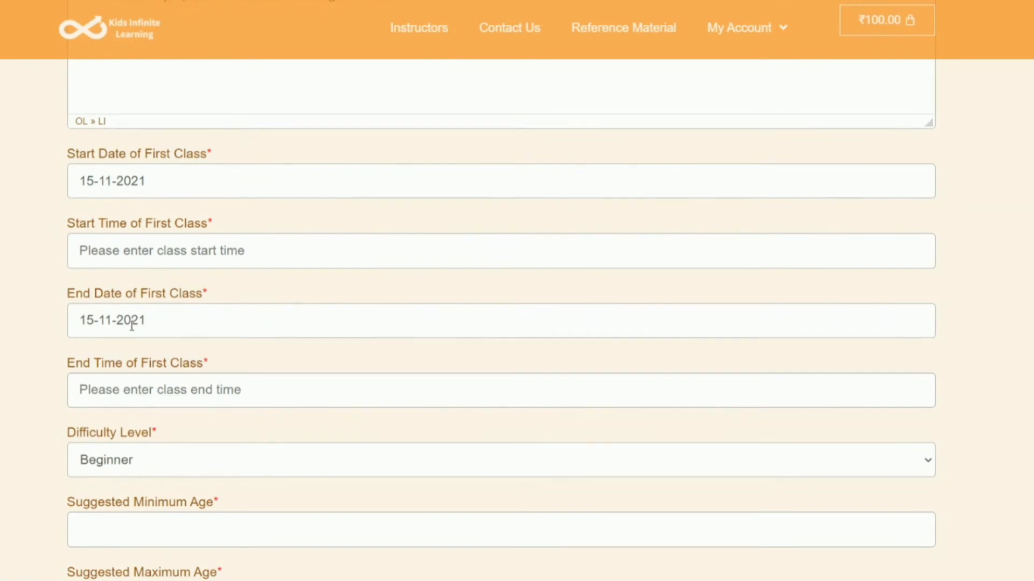
Step: Set the first class's start time to 01:00 PM and its end time to 01:30 PM
click(169, 258)
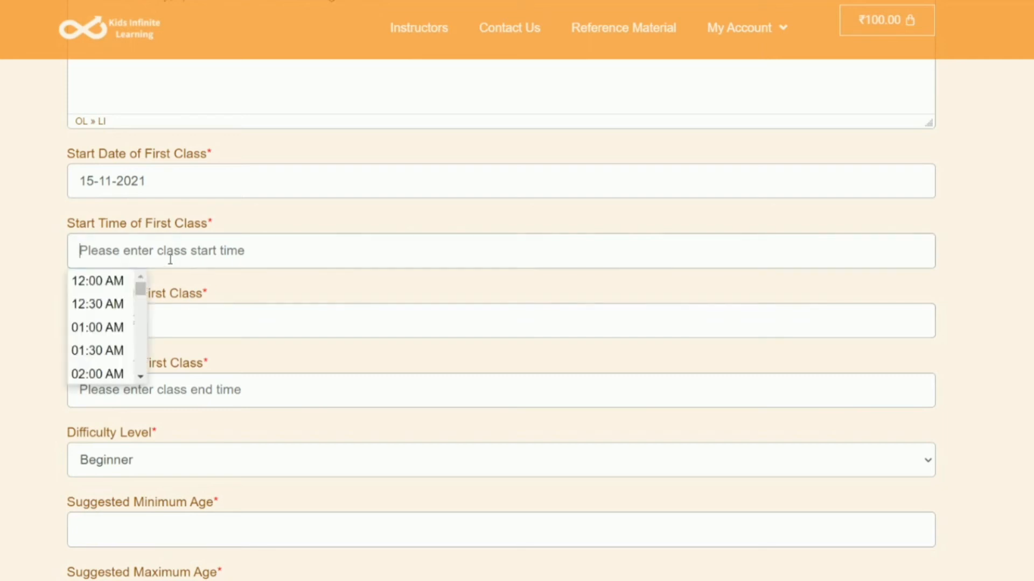
scroll(115, 325, down, 10)
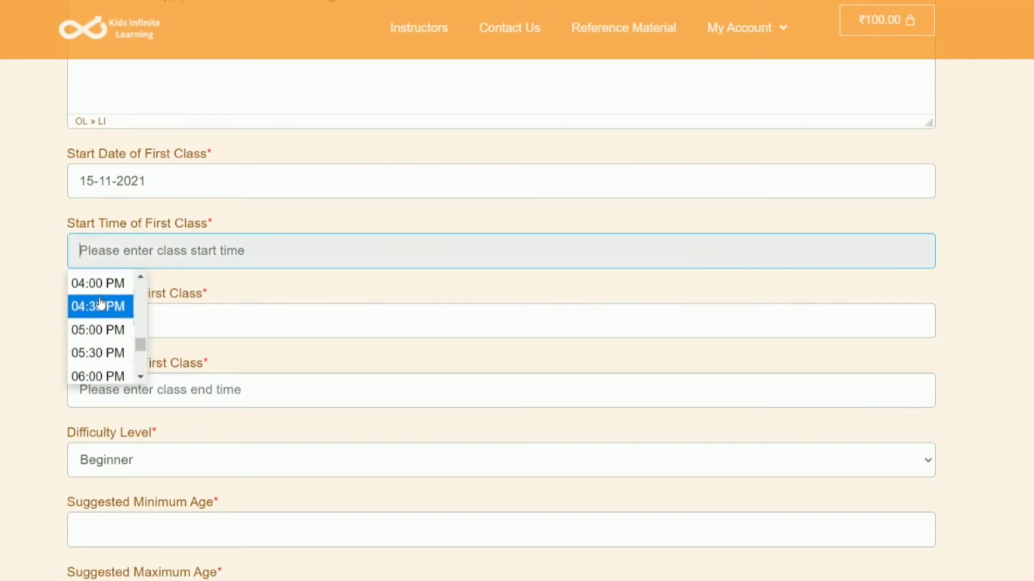
click(97, 276)
click(116, 393)
scroll(113, 485, down, 5)
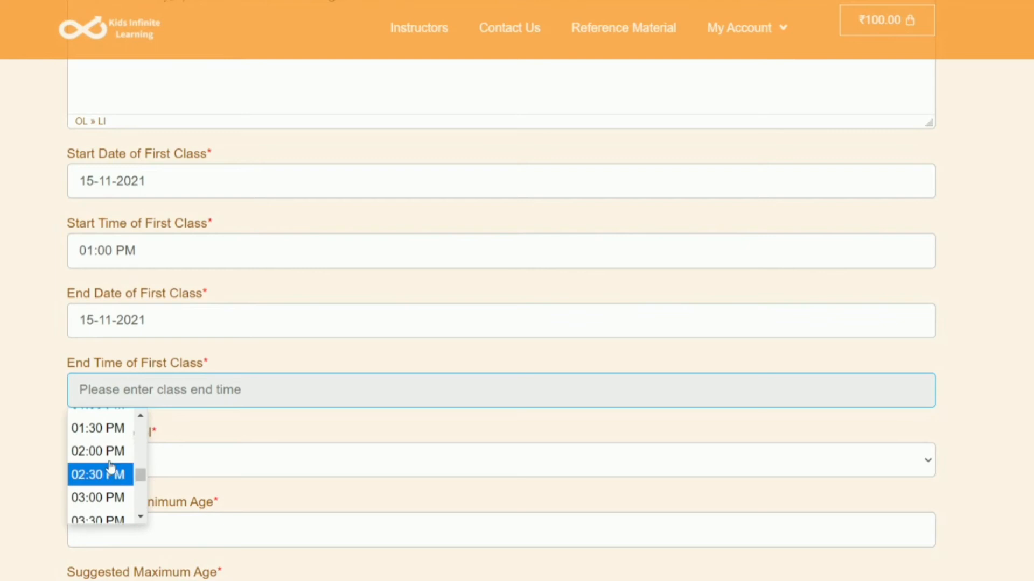
click(97, 427)
click(196, 401)
click(210, 364)
Step: Review the difficulty levels and set the class's difficulty to Intermediate
scroll(215, 316, down, 2)
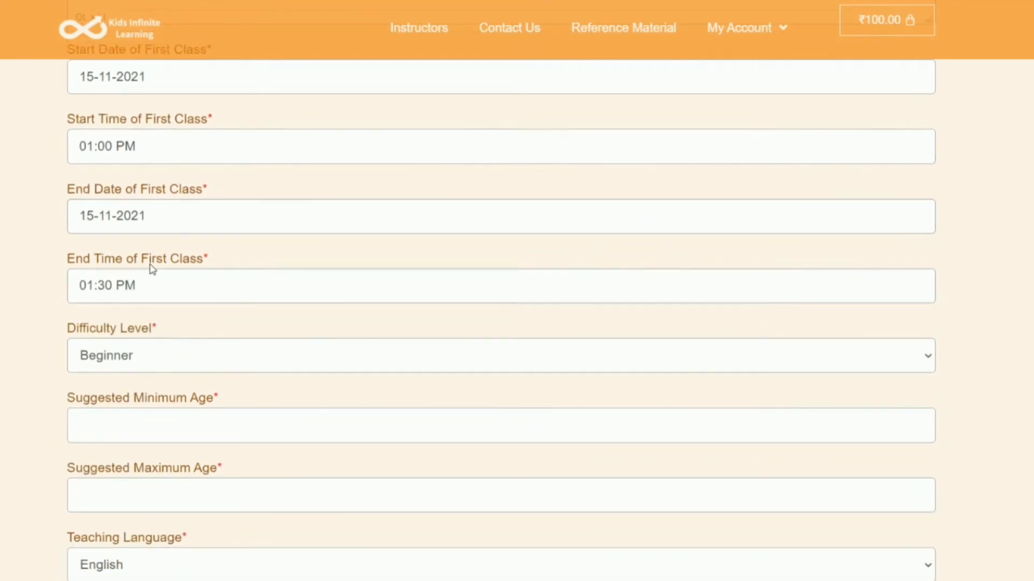
scroll(189, 325, down, 2)
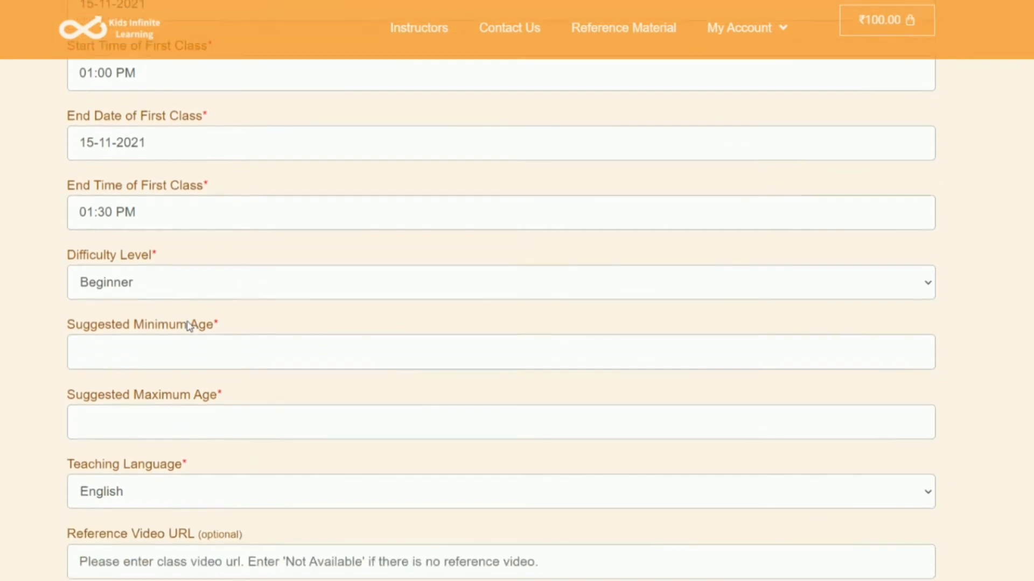
click(150, 283)
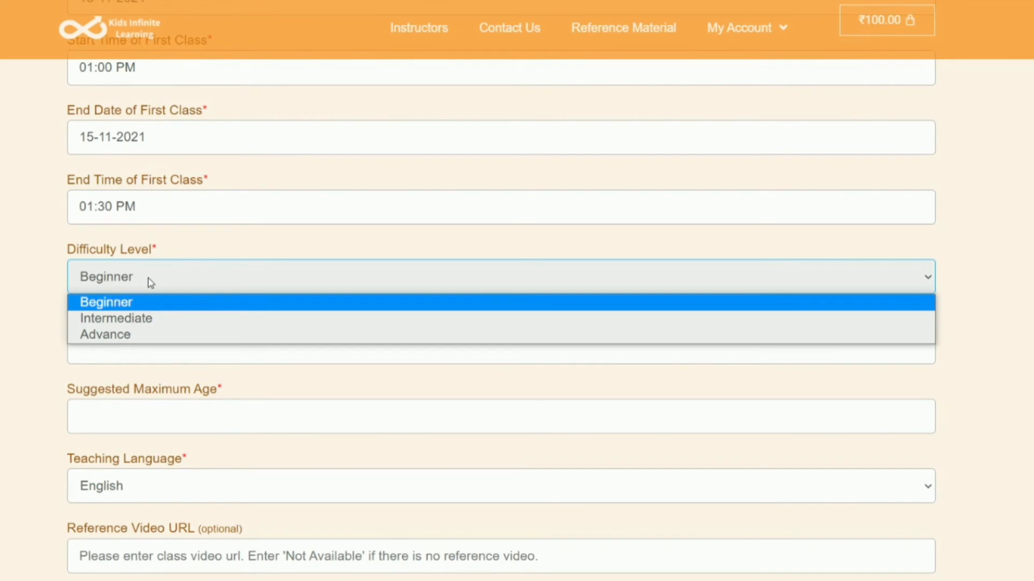
click(31, 294)
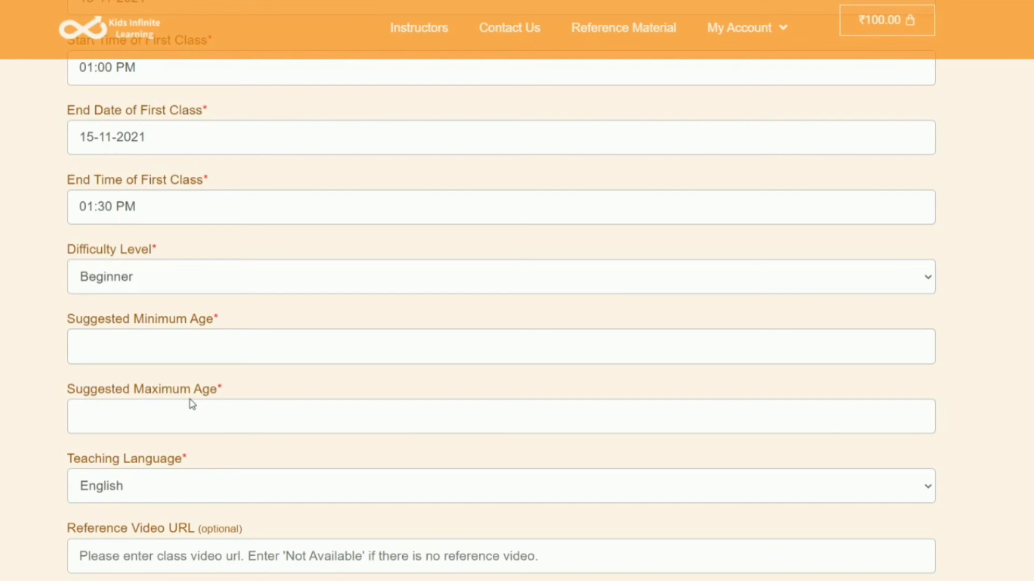
click(135, 285)
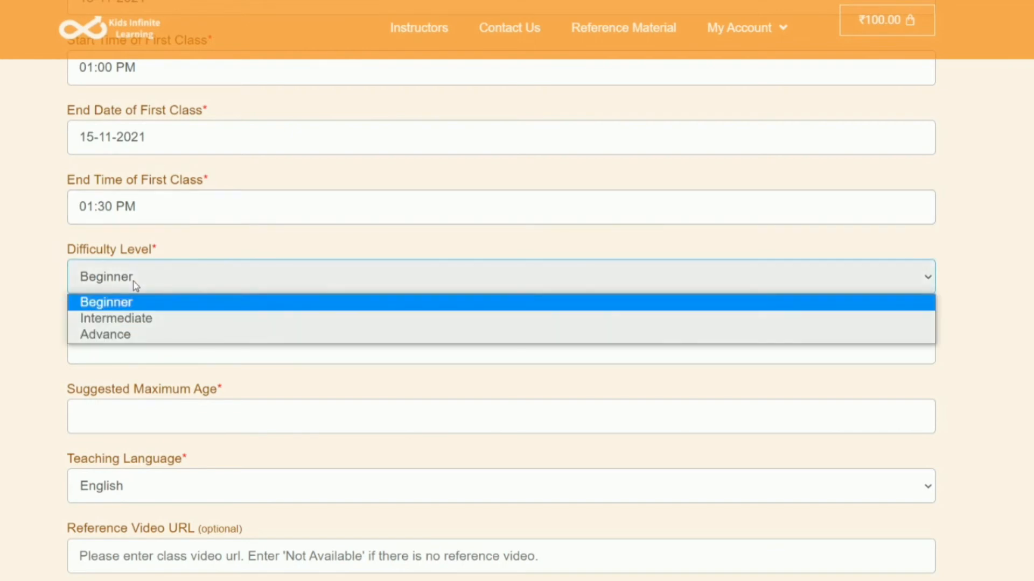
click(153, 319)
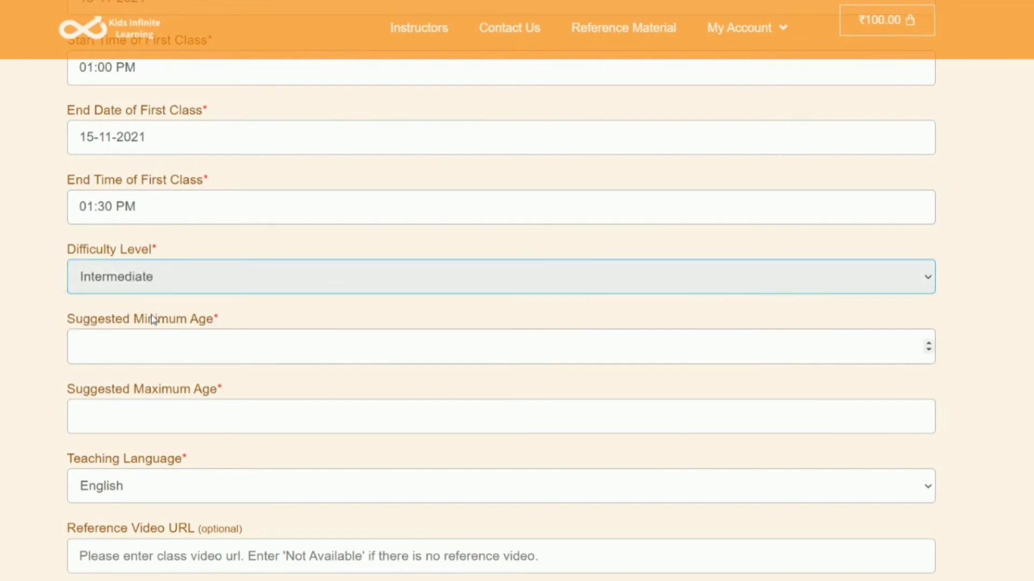
Step: Set the suggested minimum age to 12 and the suggested maximum age to 15
click(163, 358)
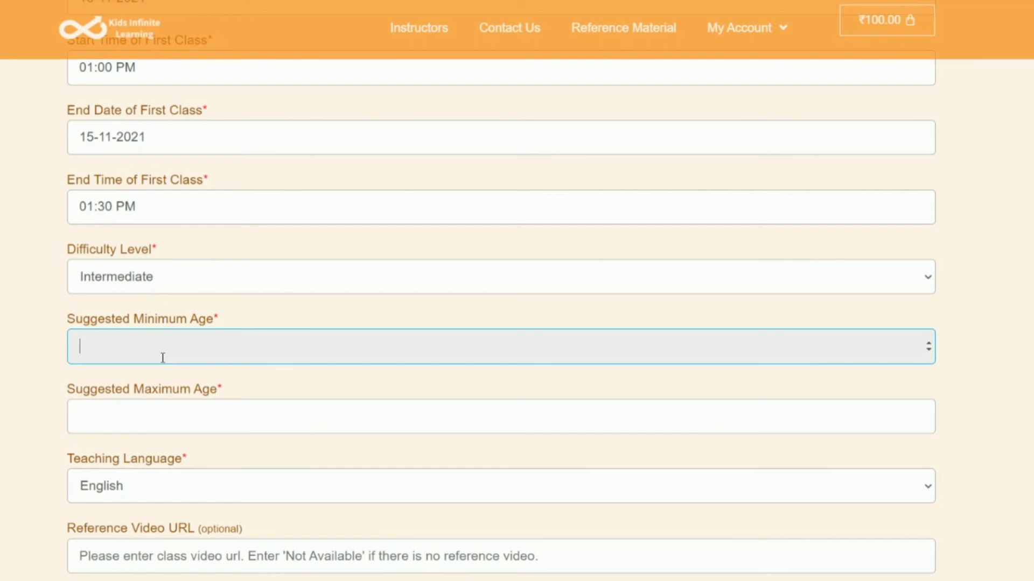
text(12)
key(Tab)
text(15)
Step: Choose English as the teaching language
scroll(173, 383, down, 3)
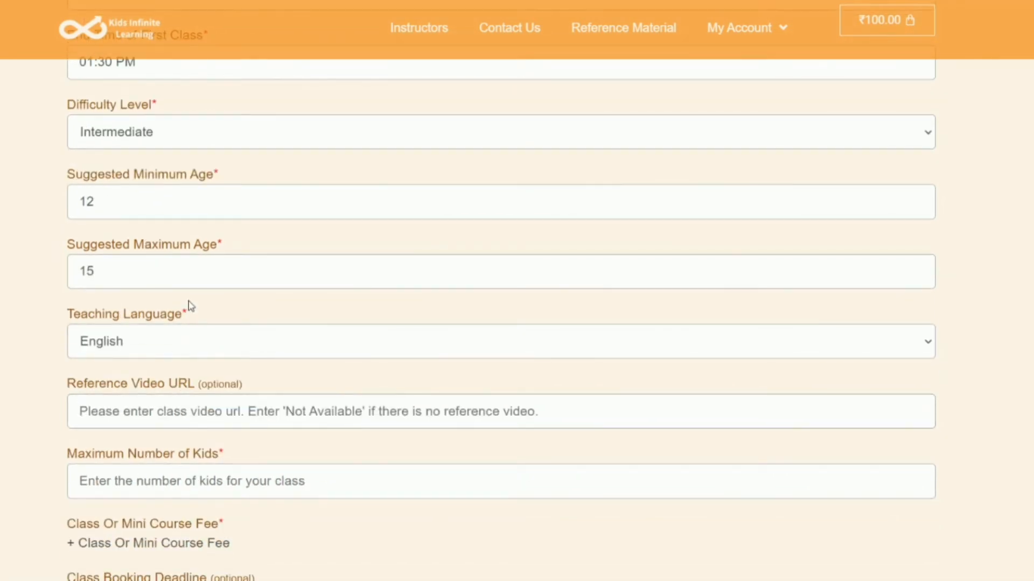
scroll(190, 305, down, 2)
click(146, 240)
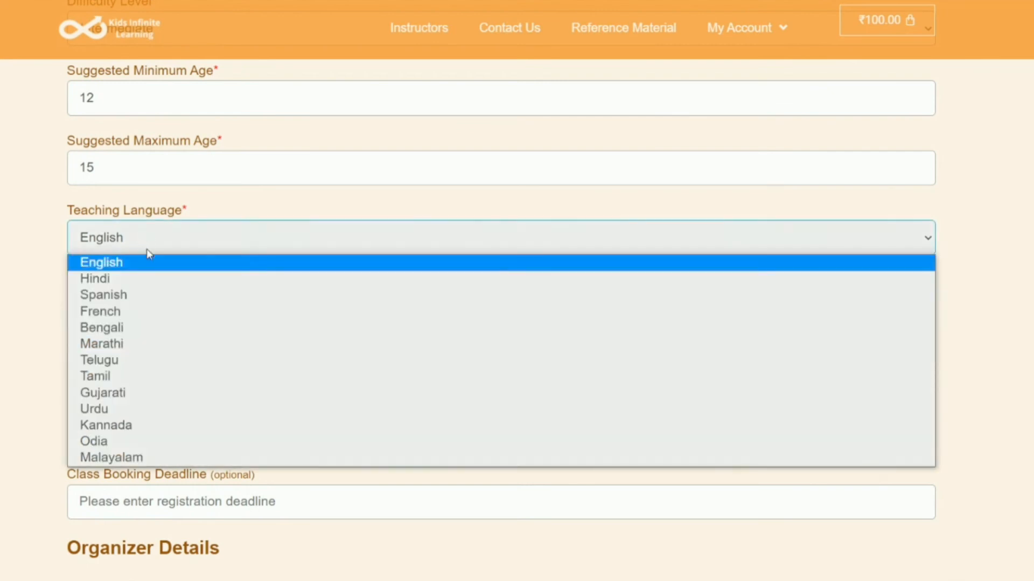
click(145, 263)
Step: Enter "Not Available" as the reference video URL
click(178, 277)
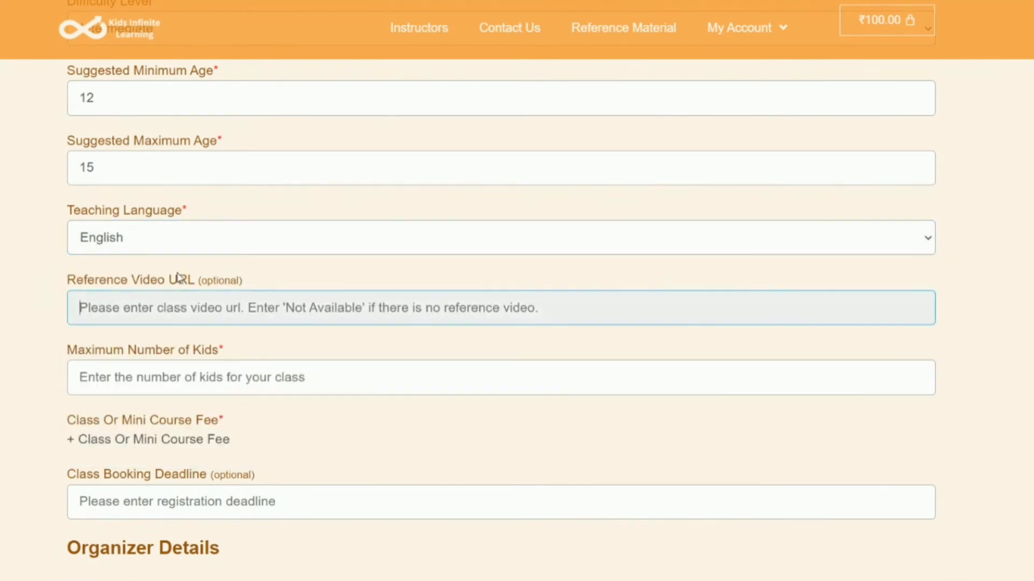
scroll(179, 279, down, 1)
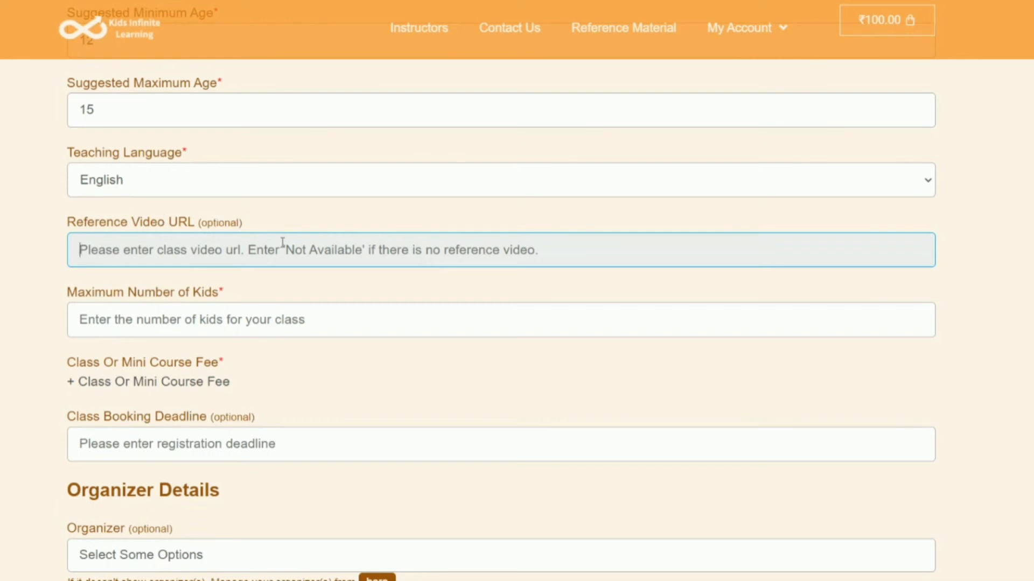
click(225, 257)
text(N)
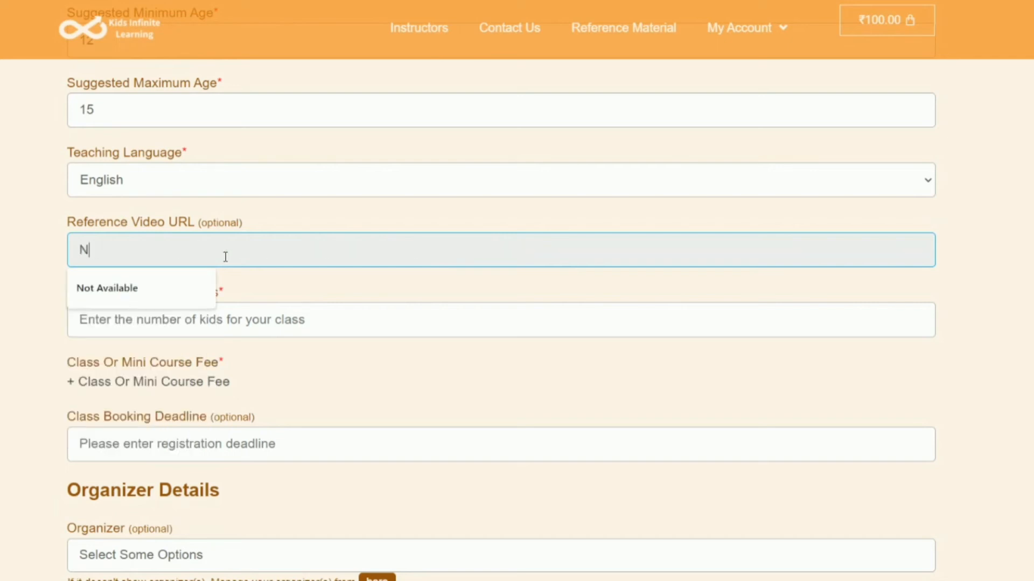
text(ot Available)
click(242, 283)
Step: Set the maximum number of kids to 4
scroll(226, 274, down, 1)
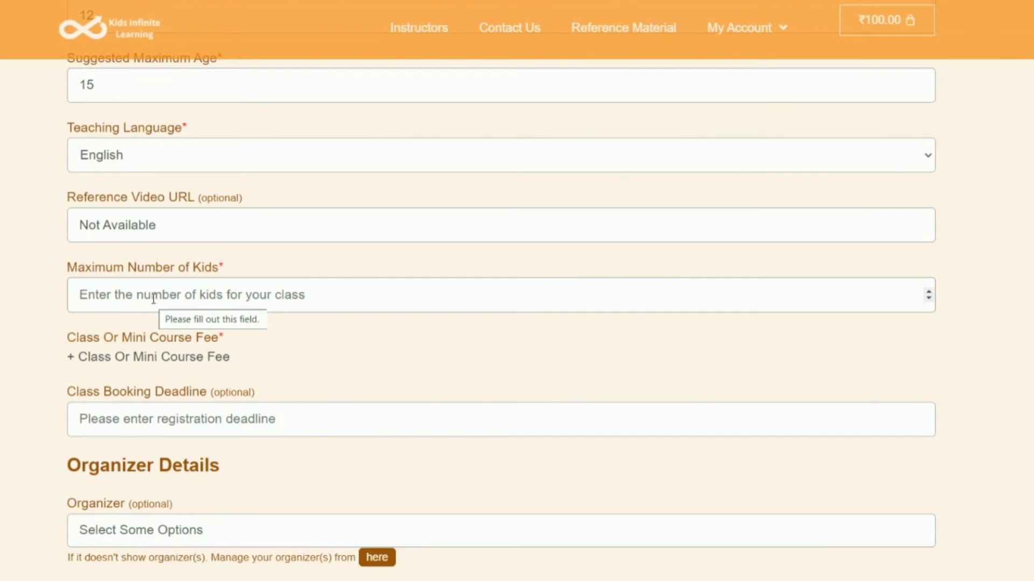
text(4)
scroll(260, 344, down, 1)
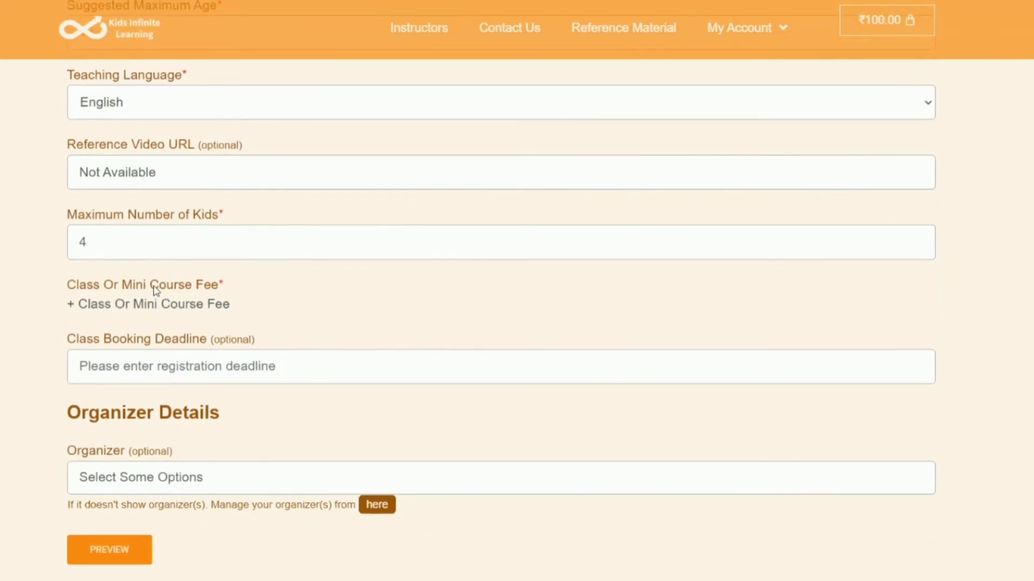
Step: Add a class or mini course fee and name its ticket "Let's Learn Vedic Math"
click(189, 311)
scroll(265, 291, down, 4)
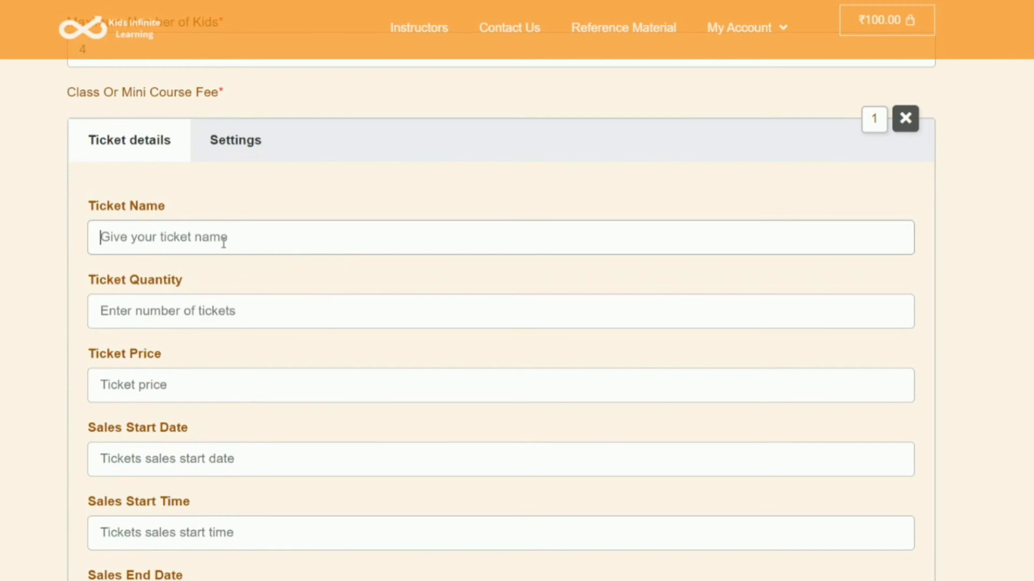
click(224, 240)
text(Let's Learn Vedic Math)
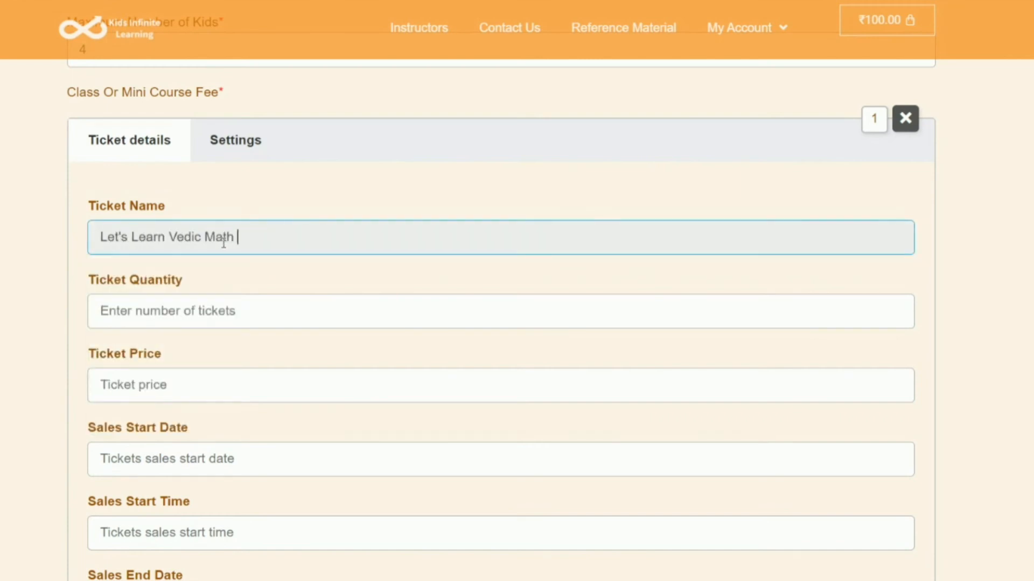
click(277, 277)
Step: Set the ticket quantity to 4 and the ticket price to 100
scroll(276, 278, down, 1)
scroll(276, 277, down, 1)
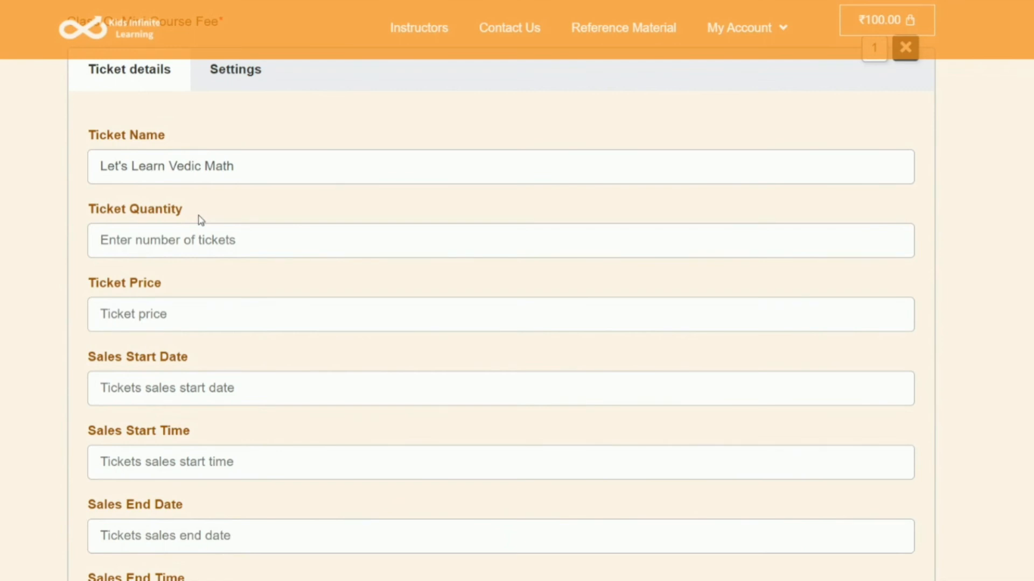
click(201, 238)
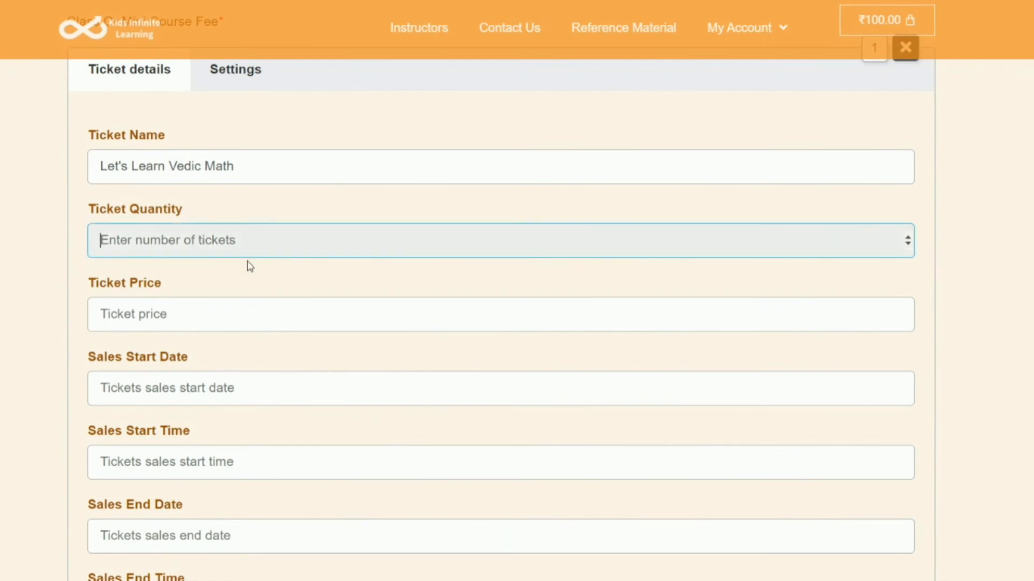
text(4)
click(237, 271)
scroll(238, 271, down, 1)
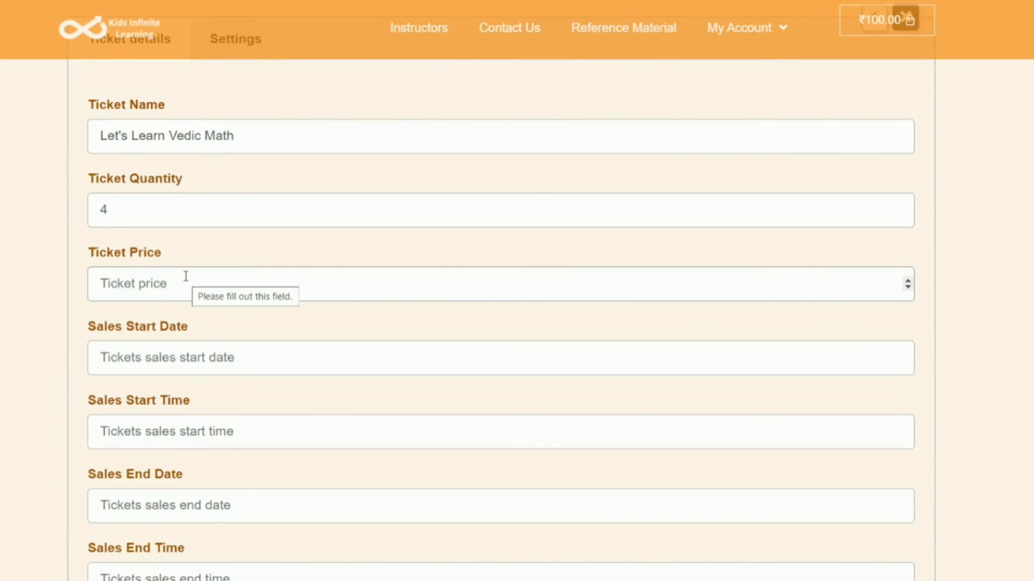
click(185, 283)
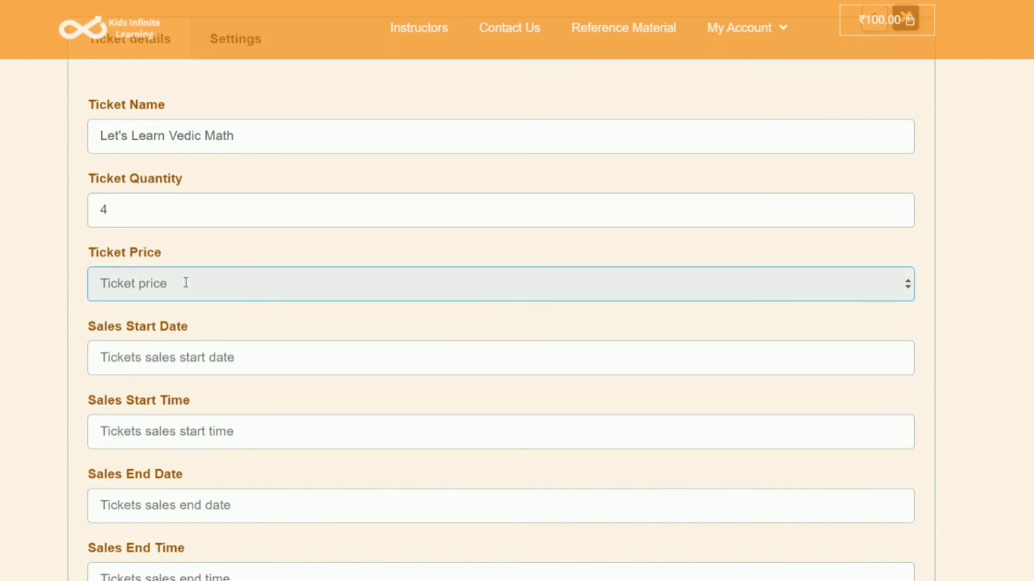
text(100)
Step: Set the ticket's sales start date to 9-11-2021
scroll(212, 295, down, 1)
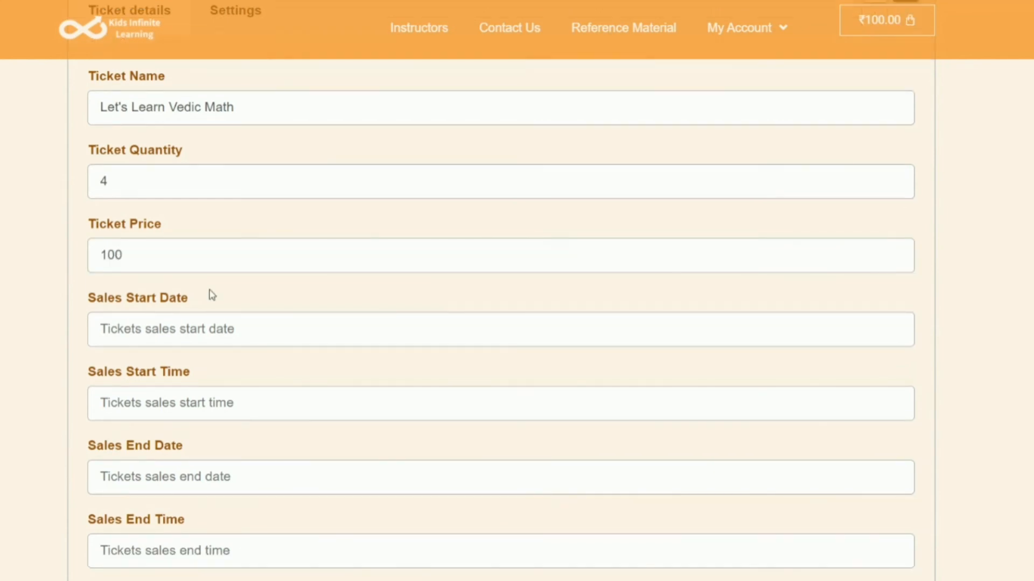
scroll(218, 296, down, 2)
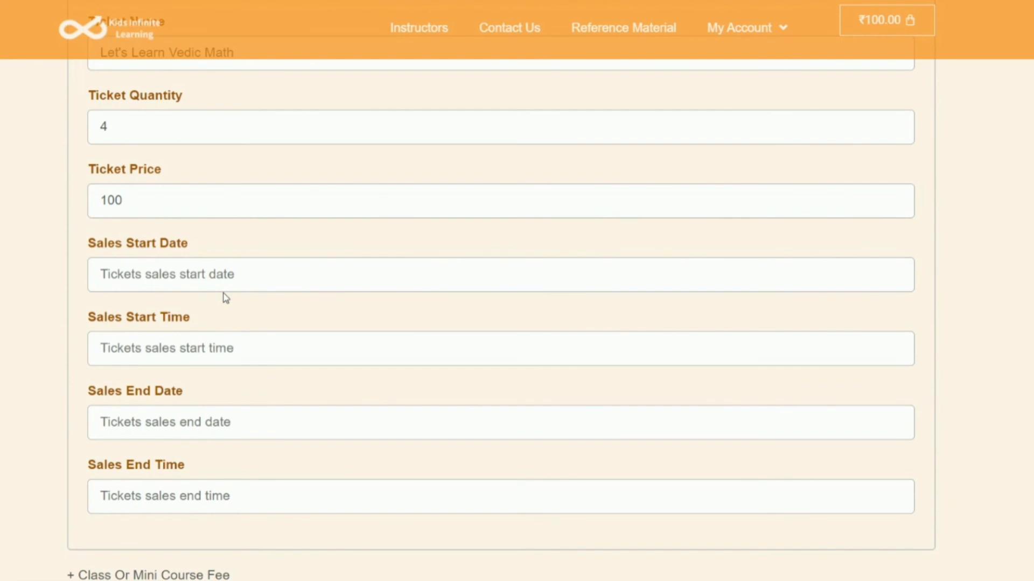
click(194, 273)
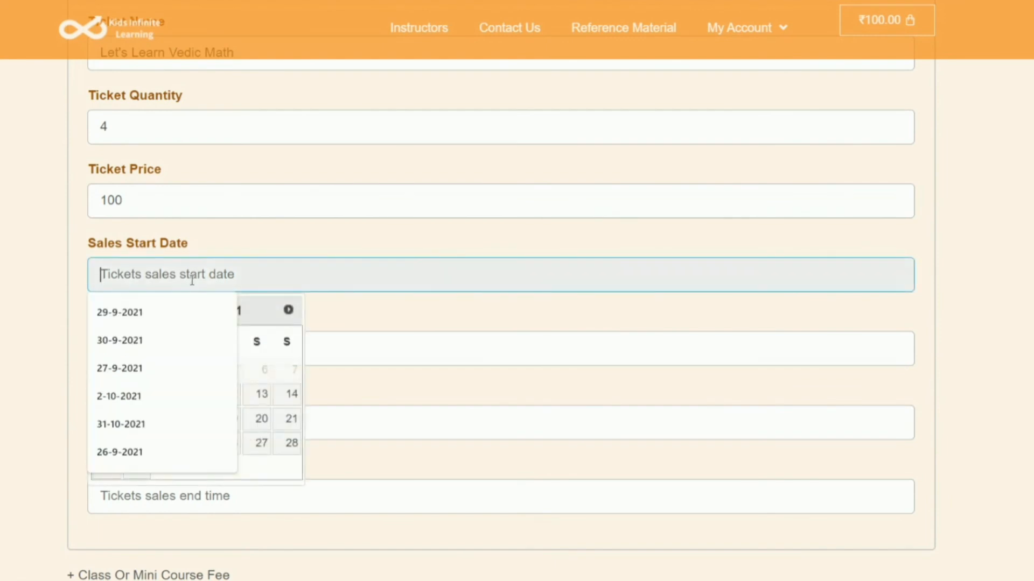
click(141, 396)
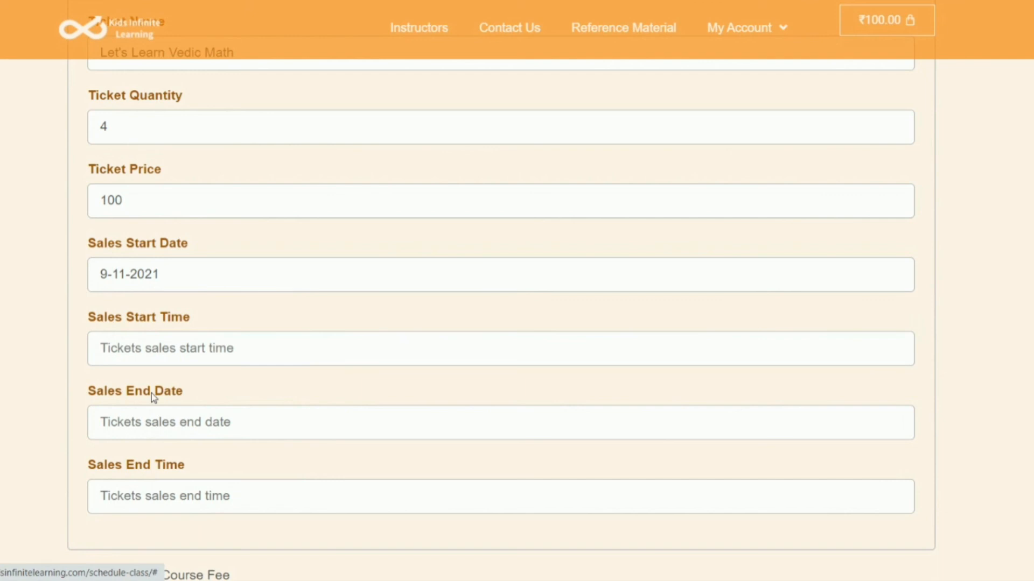
Step: Set the ticket's sales start time to 12:30 PM
click(162, 349)
scroll(135, 441, down, 5)
scroll(127, 445, down, 6)
click(119, 412)
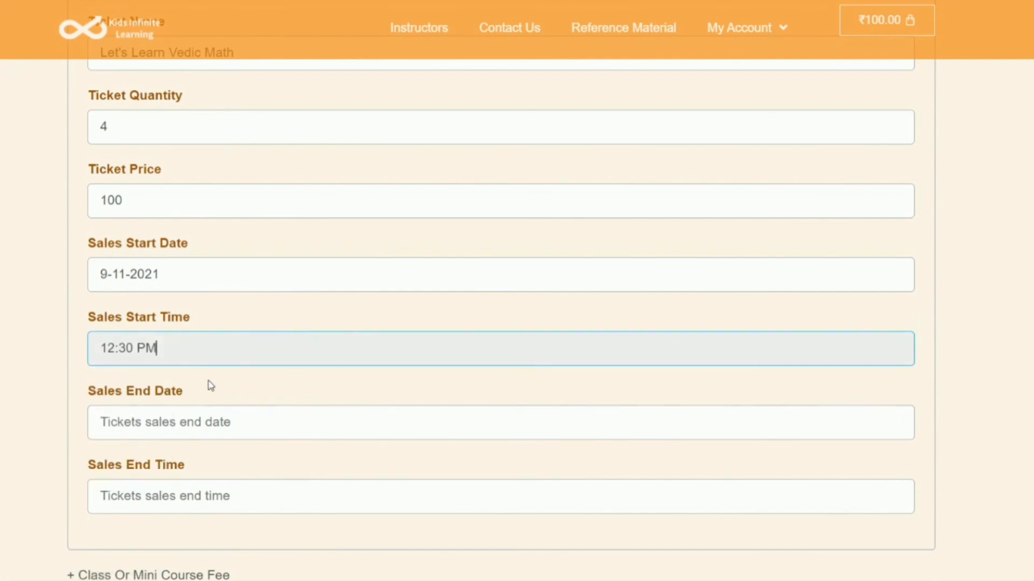
click(209, 387)
Step: Set the ticket sales to end on 15-11-2021 at 12:00 PM
scroll(211, 388, down, 2)
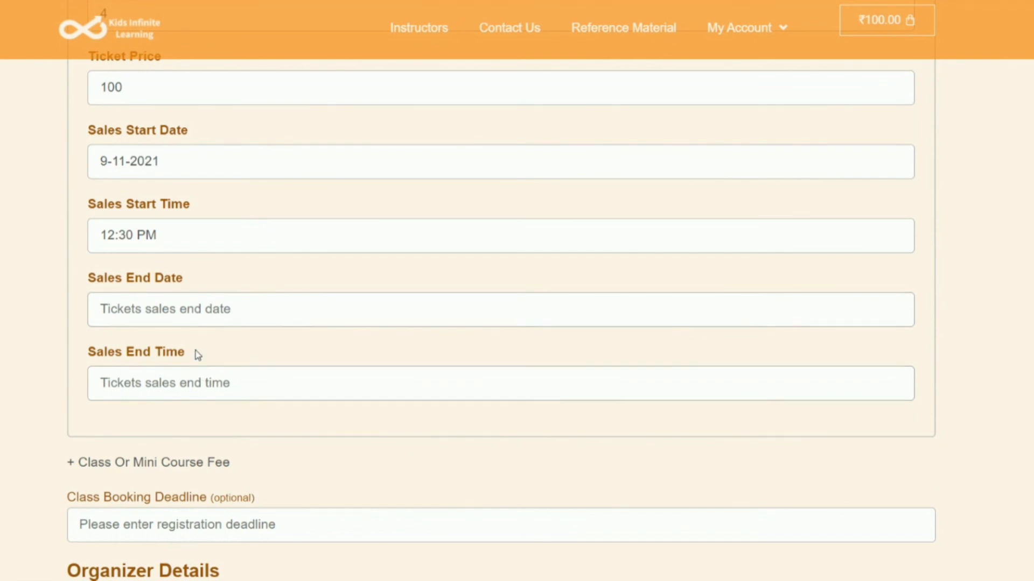
click(180, 315)
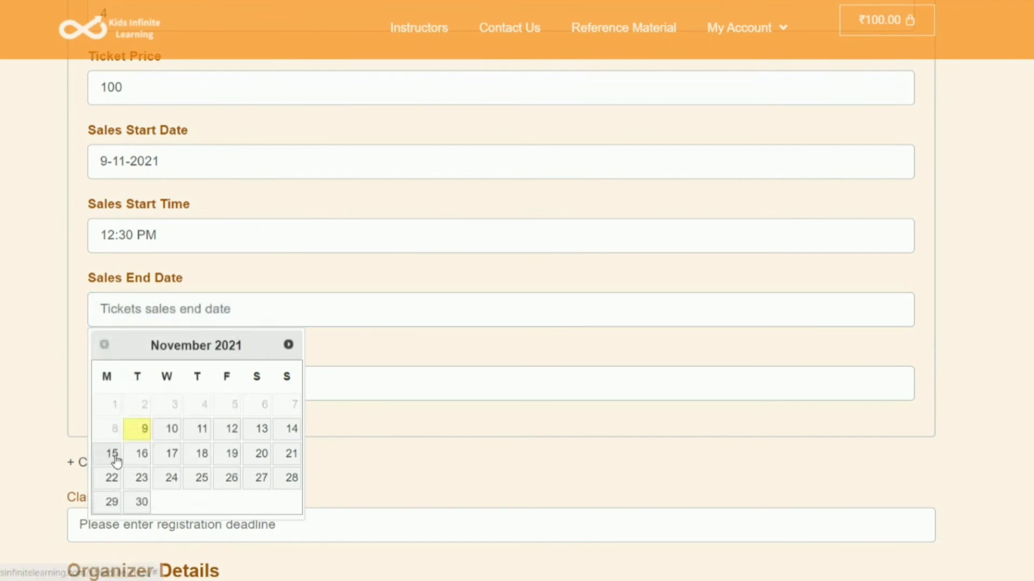
click(112, 453)
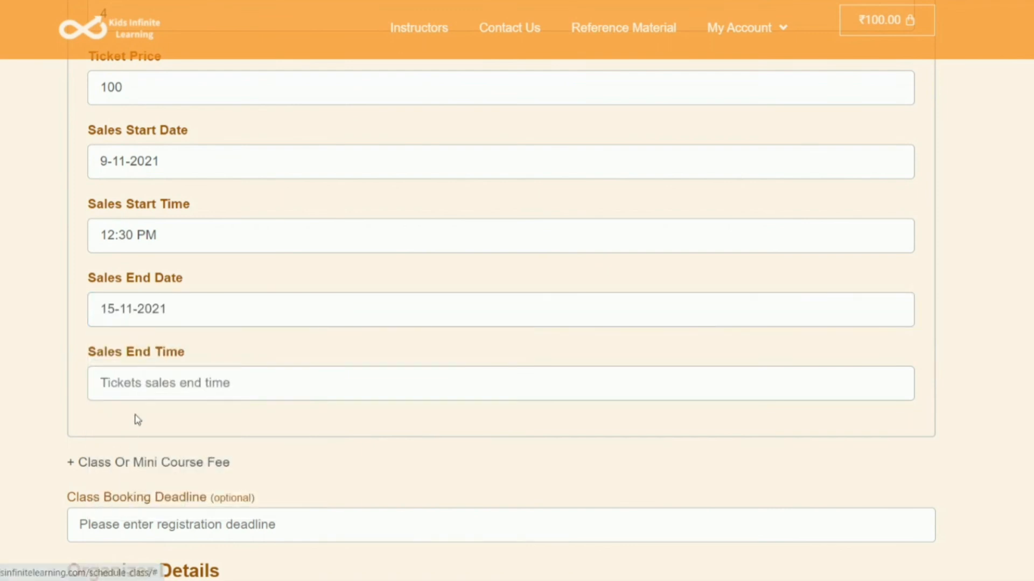
click(134, 383)
scroll(126, 481, down, 10)
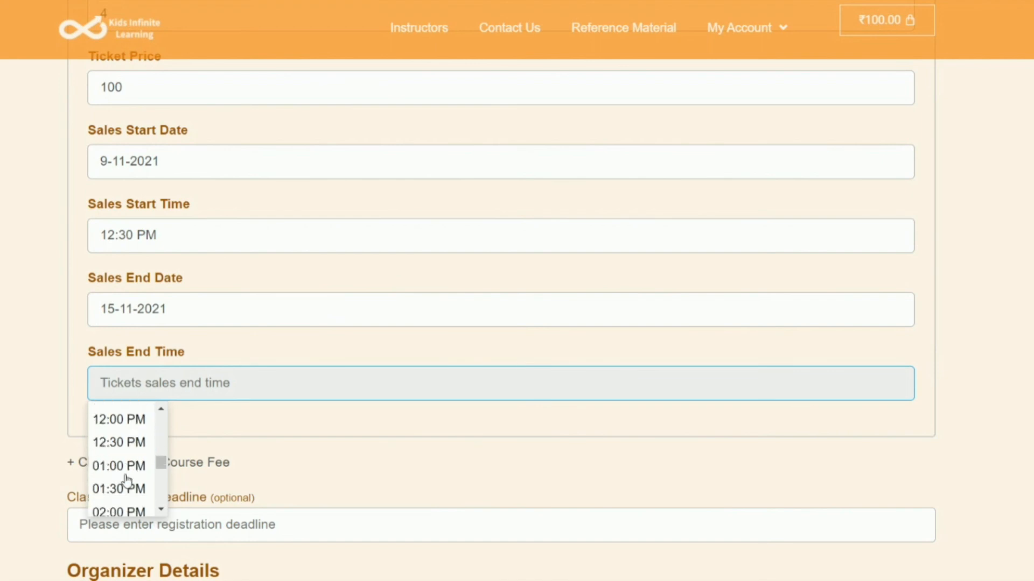
click(123, 423)
Step: Look through the ticket's optional settings, such as description, fee payer, visibility and order limits, and return to the ticket details
scroll(193, 431, down, 1)
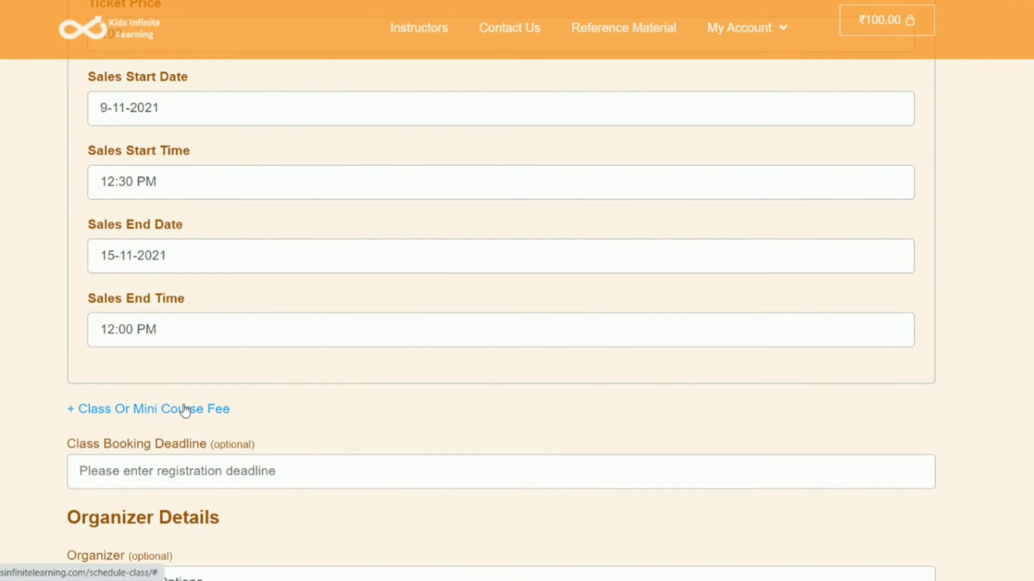
scroll(263, 325, up, 10)
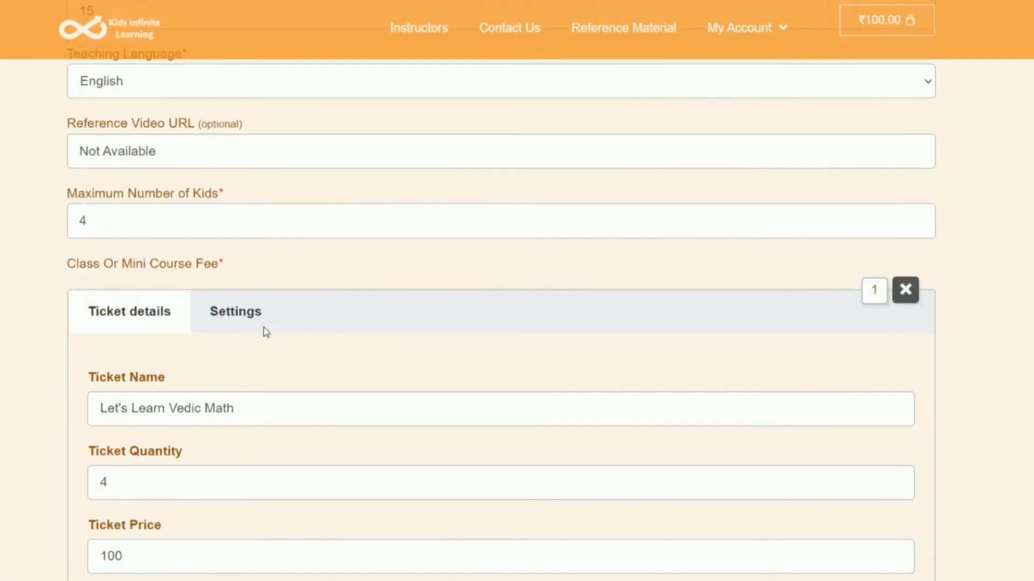
click(231, 315)
scroll(290, 353, down, 3)
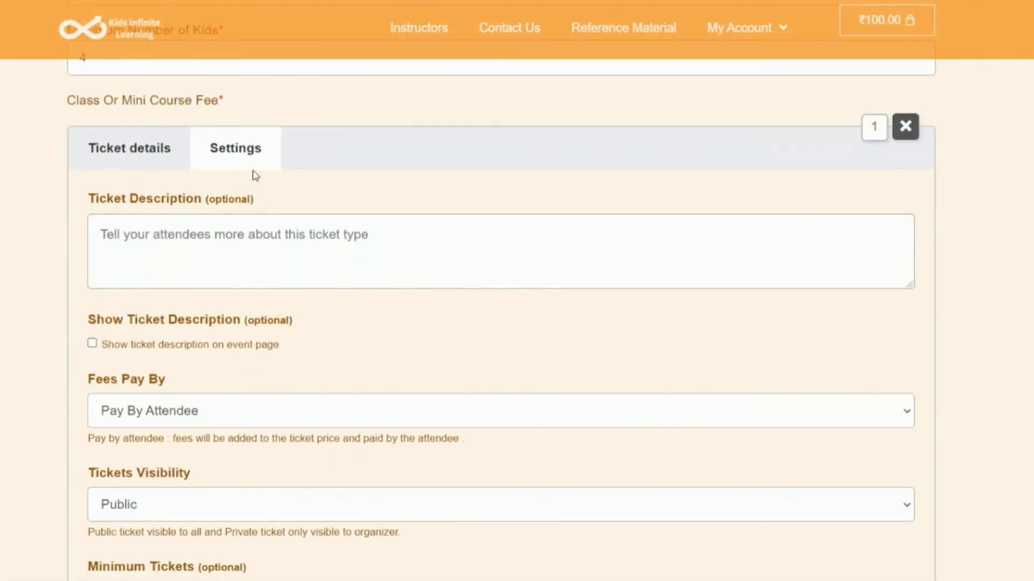
scroll(368, 197, down, 14)
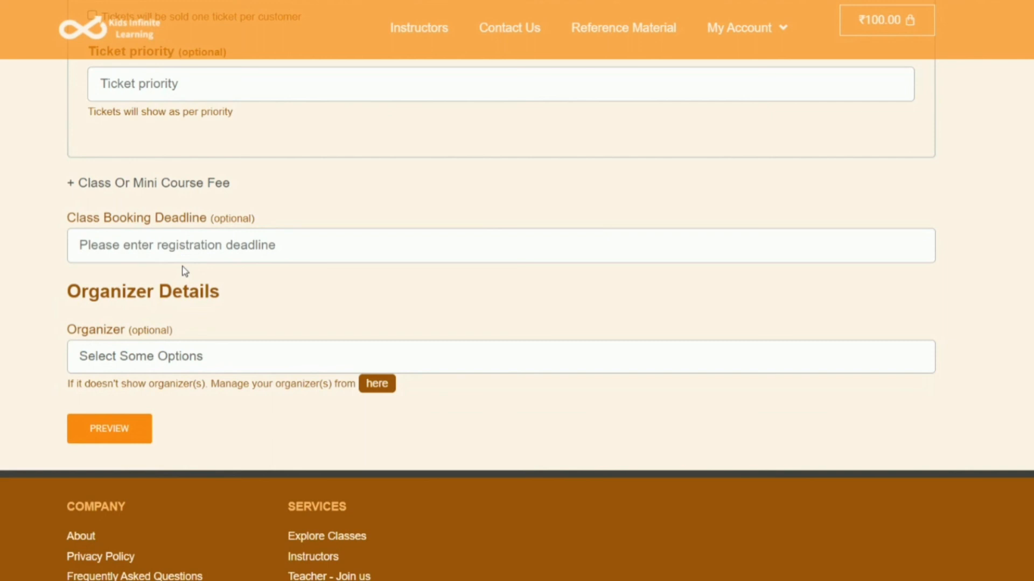
scroll(184, 270, up, 5)
scroll(184, 271, up, 4)
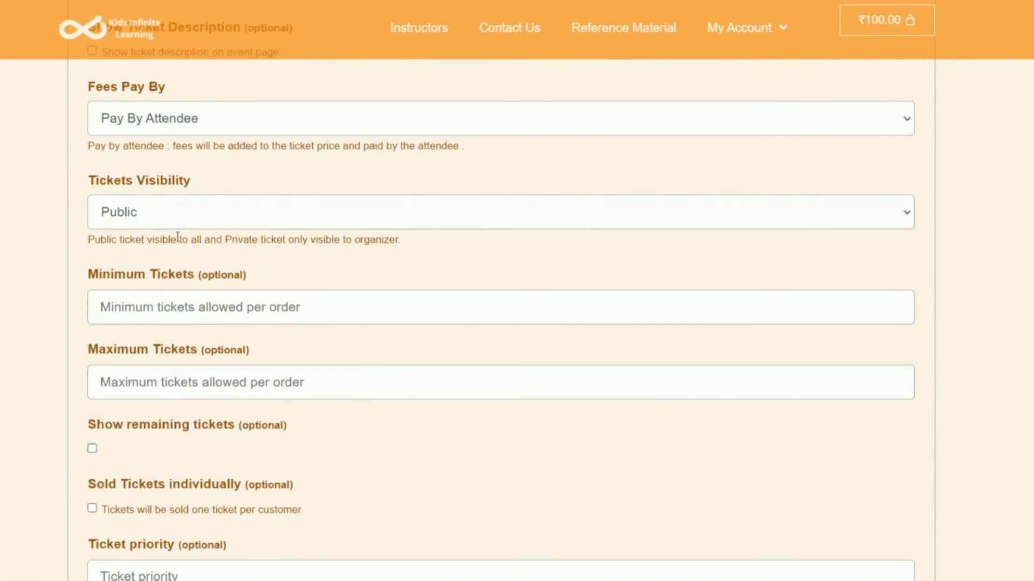
scroll(178, 237, up, 7)
click(177, 238)
Step: Choose the Mind Booster profile as the class organizer and open the listing preview
scroll(177, 241, down, 10)
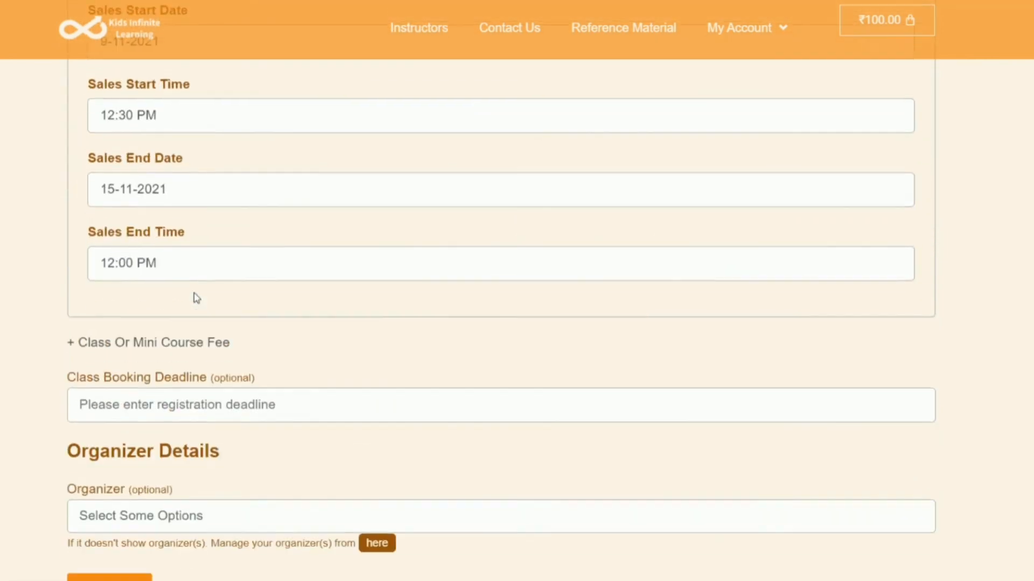
scroll(202, 323, down, 1)
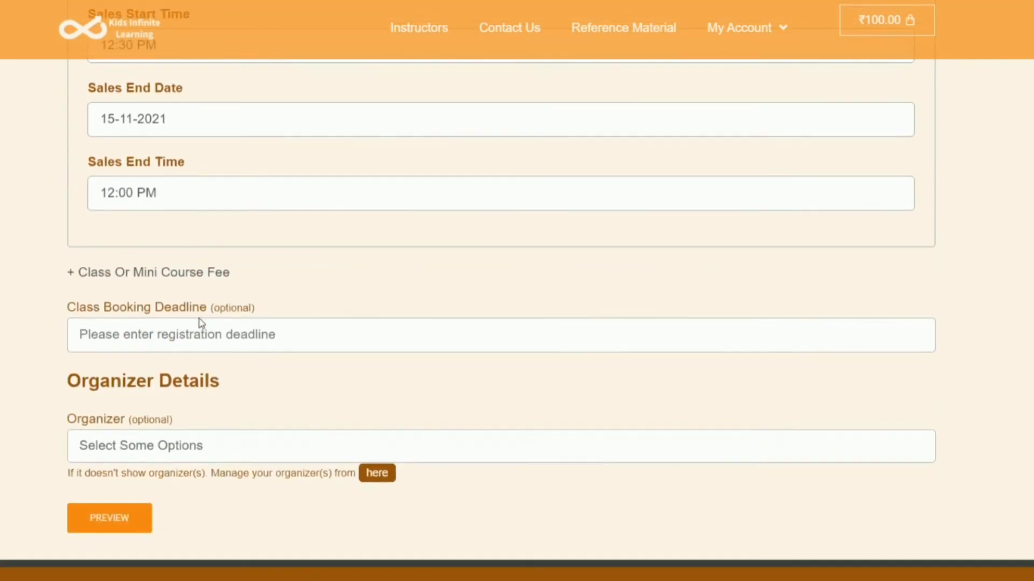
click(170, 323)
click(281, 315)
scroll(245, 330, down, 1)
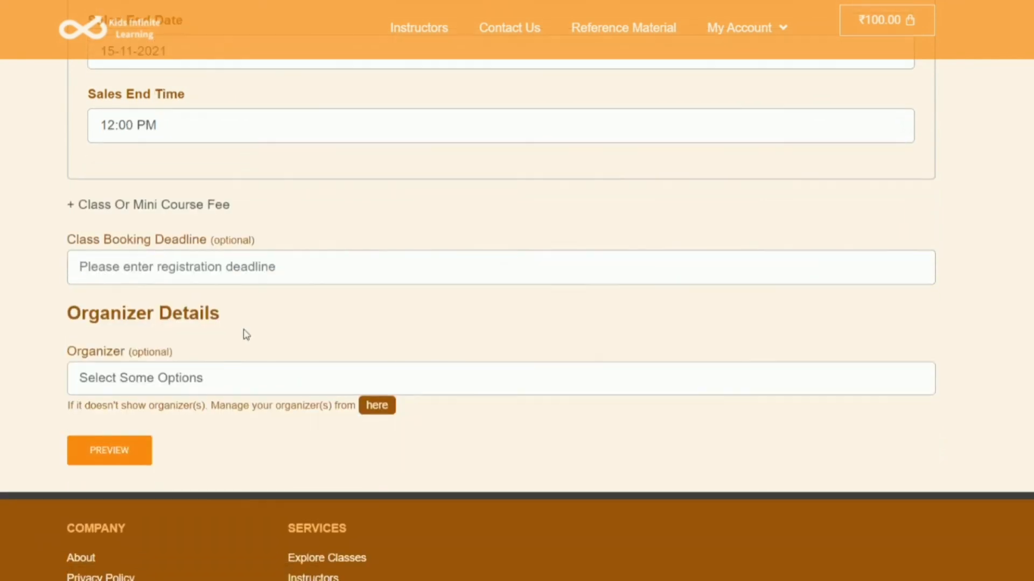
click(213, 374)
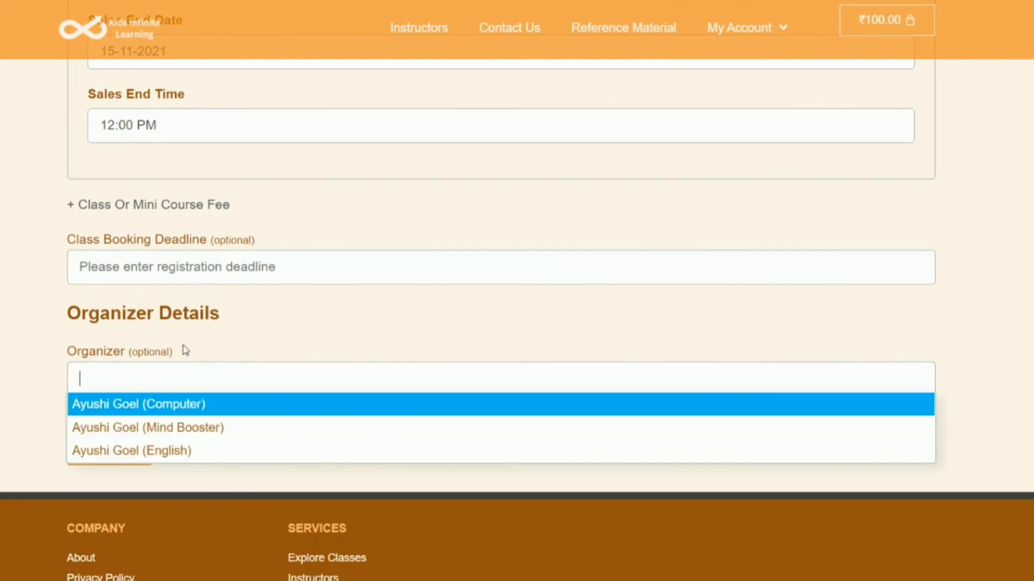
click(222, 440)
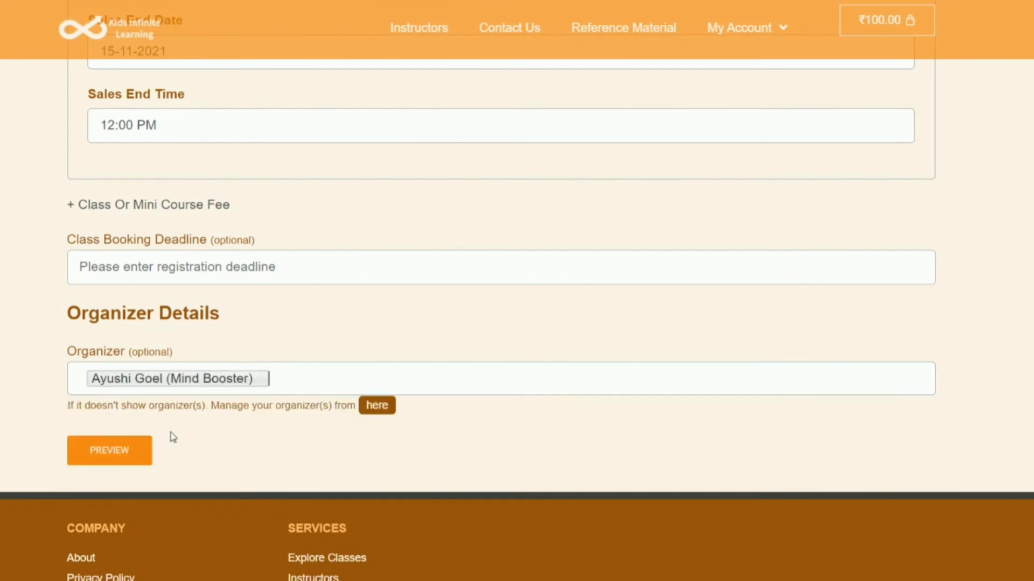
click(125, 463)
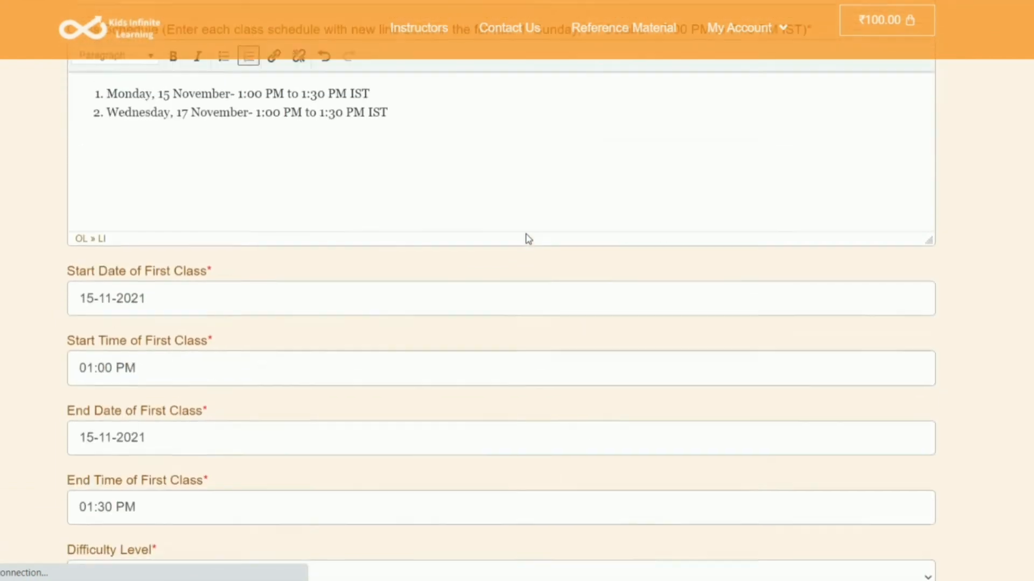
Step: Review the listing preview, including the image slides, description, class requirements, schedule, age range and organizer section
scroll(527, 239, down, 3)
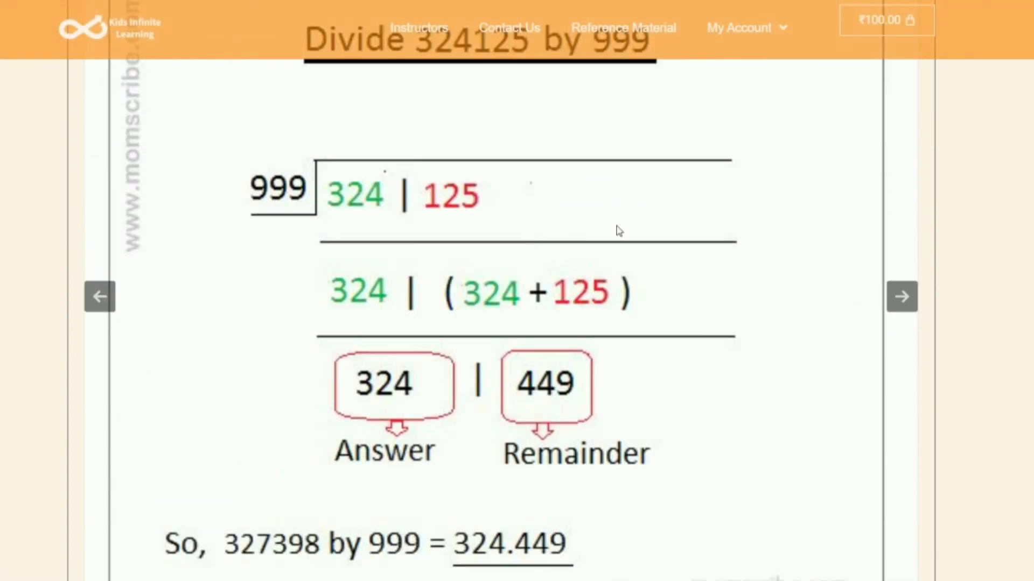
click(901, 296)
click(902, 299)
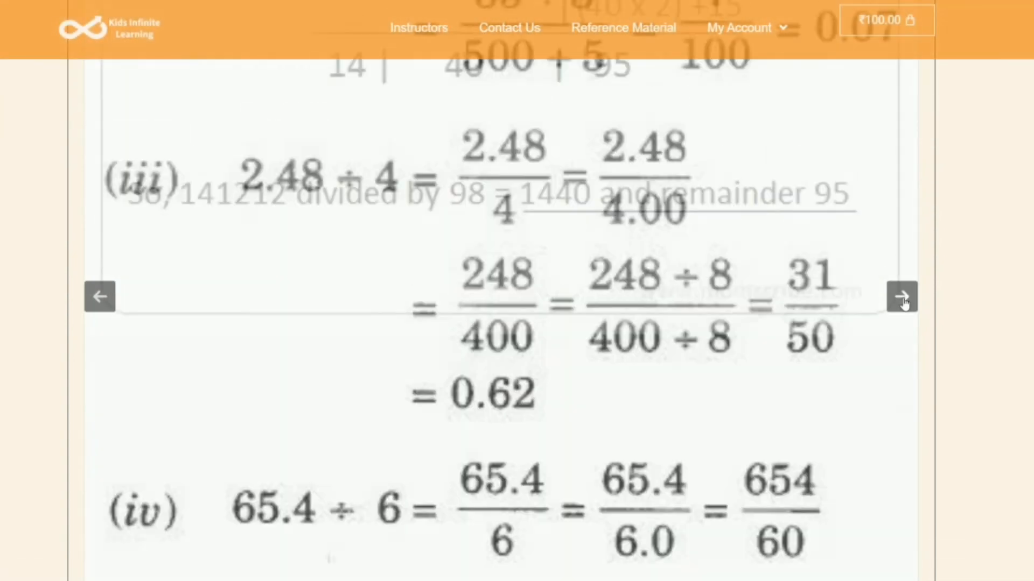
click(910, 305)
click(908, 300)
scroll(679, 383, down, 5)
scroll(680, 383, down, 2)
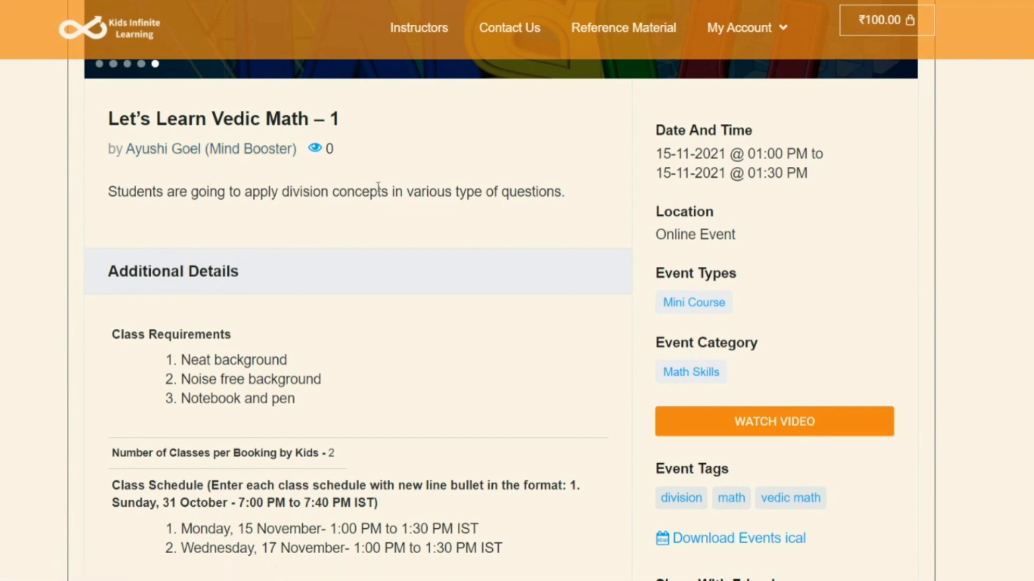
scroll(301, 406, down, 1)
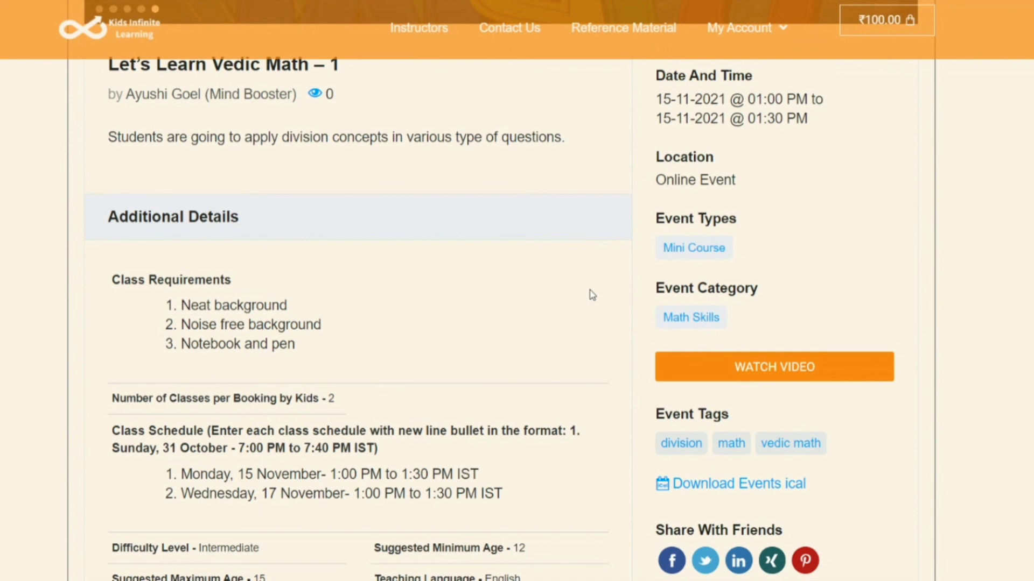
scroll(592, 296, down, 2)
scroll(595, 294, down, 2)
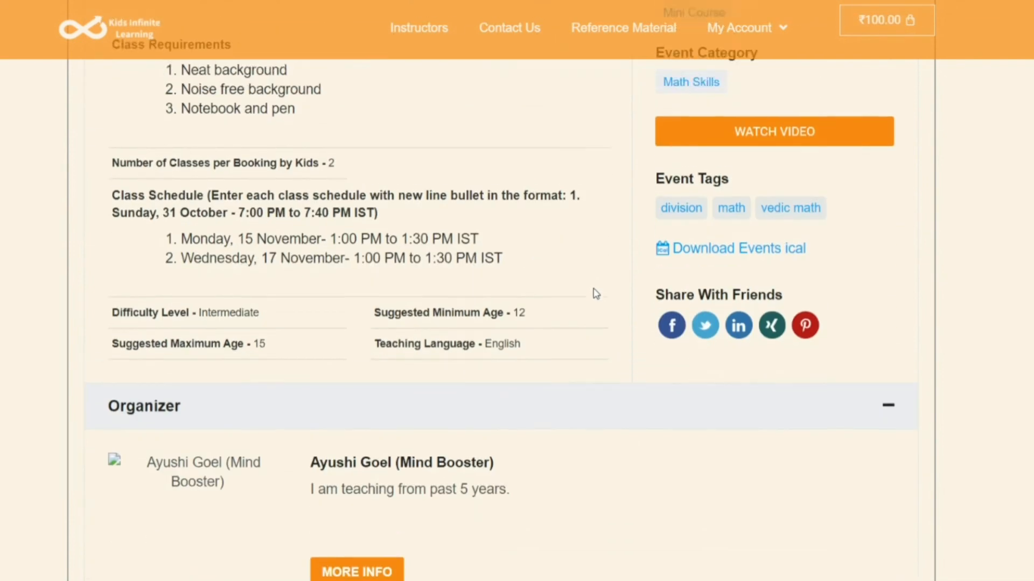
scroll(595, 293, up, 10)
scroll(592, 287, up, 5)
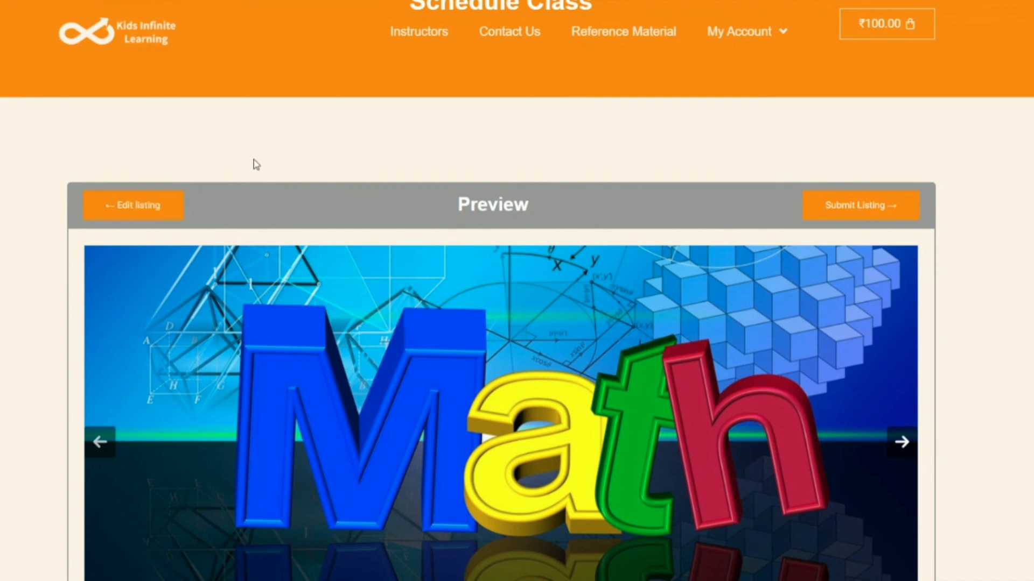
Step: Submit the listing and check the approval status of "Let's Learn Vedic Math - 1" in Manage Classes
click(883, 204)
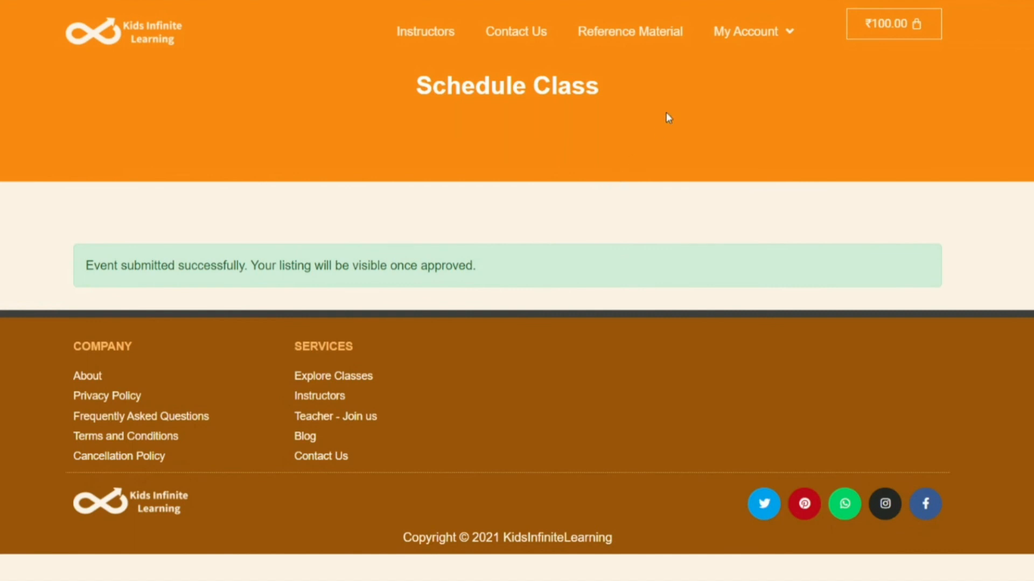
mouse_move(733, 41)
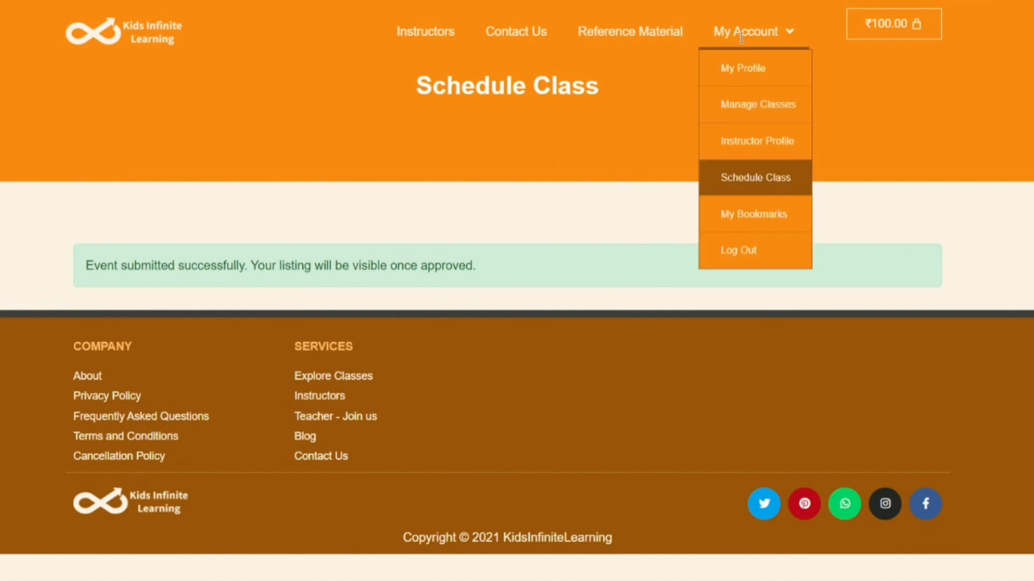
click(746, 106)
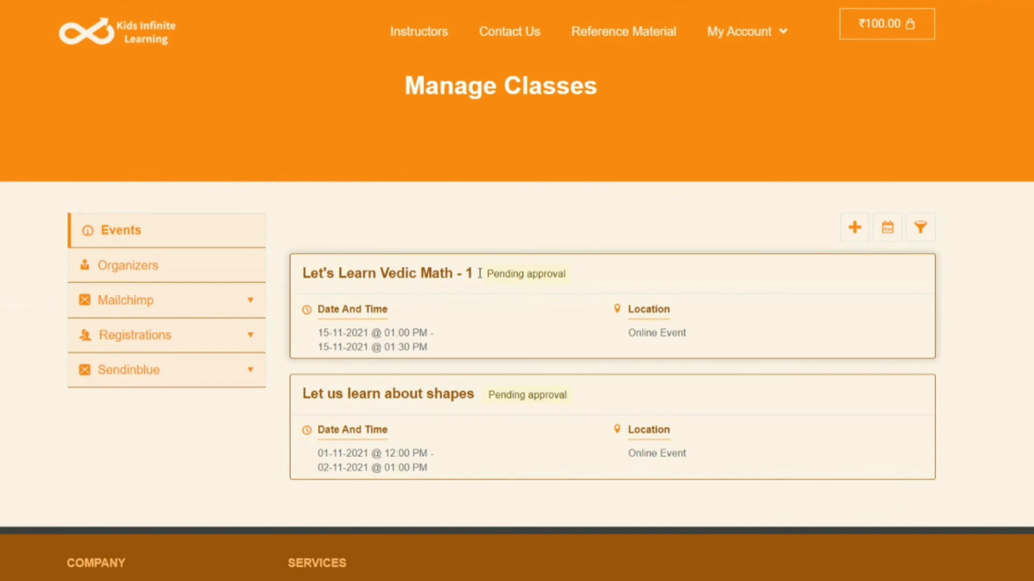
drag(487, 275, 581, 274)
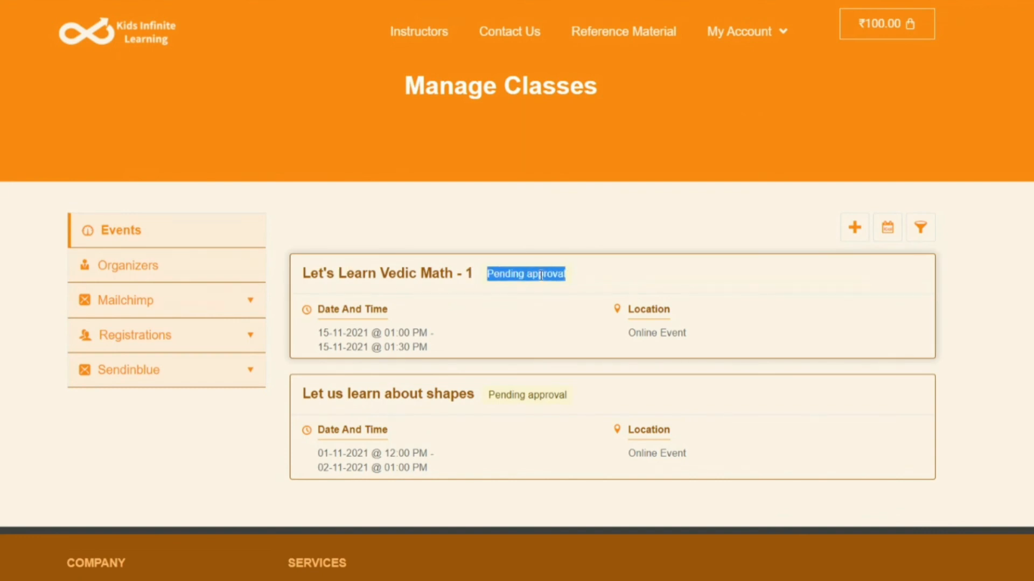